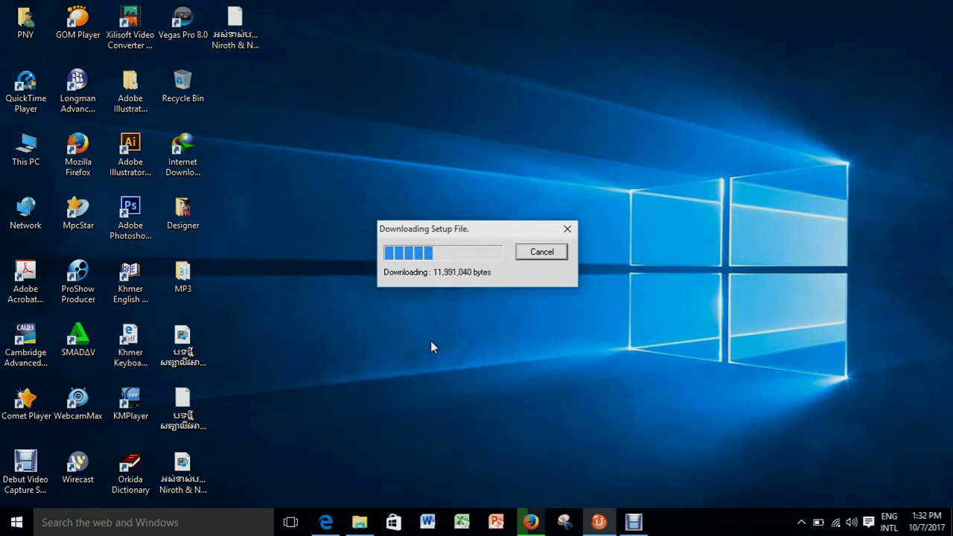
pyautogui.rightClick(544, 61)
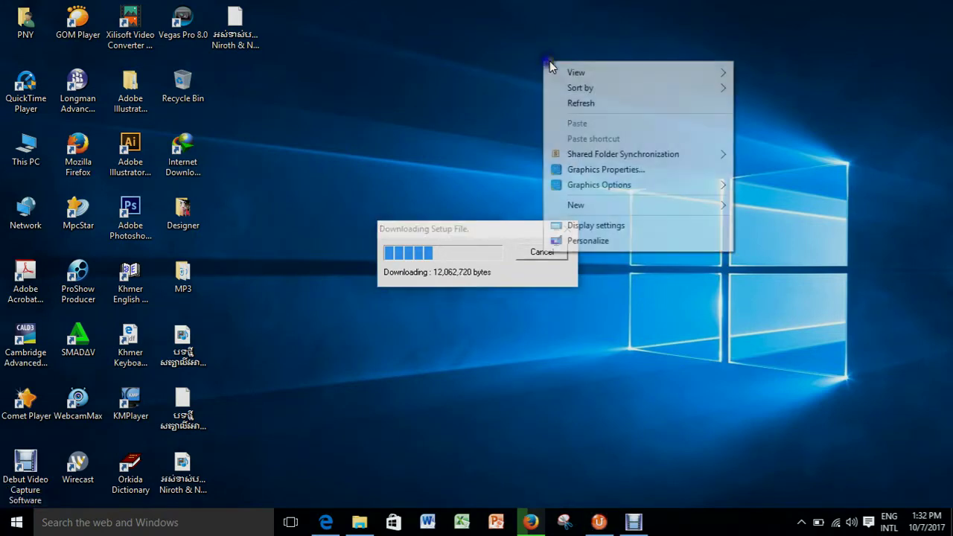
pyautogui.click(580, 103)
pyautogui.rightClick(511, 88)
pyautogui.click(546, 128)
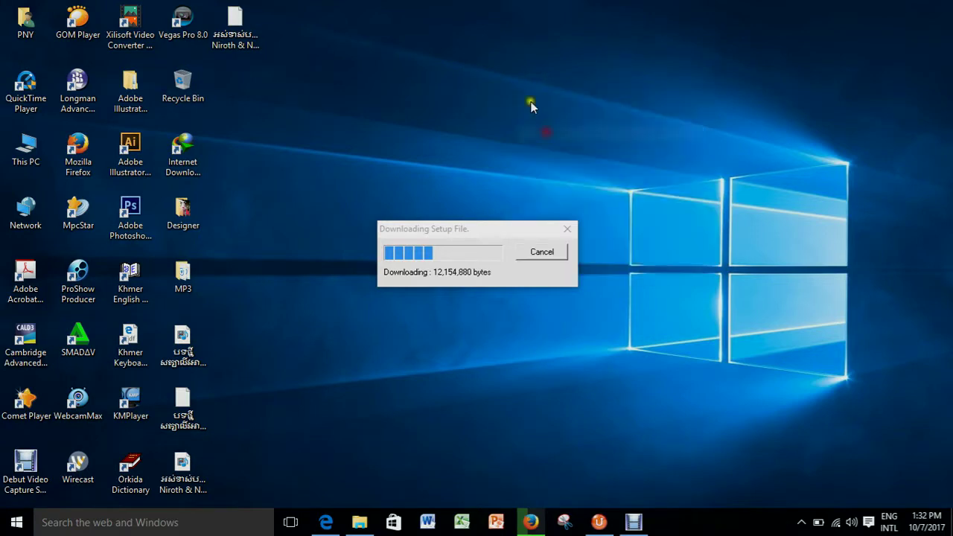
pyautogui.rightClick(530, 105)
pyautogui.click(576, 142)
# - Launch ProShow Producer from the desktop and switch it to the Build workspace
pyautogui.click(79, 276)
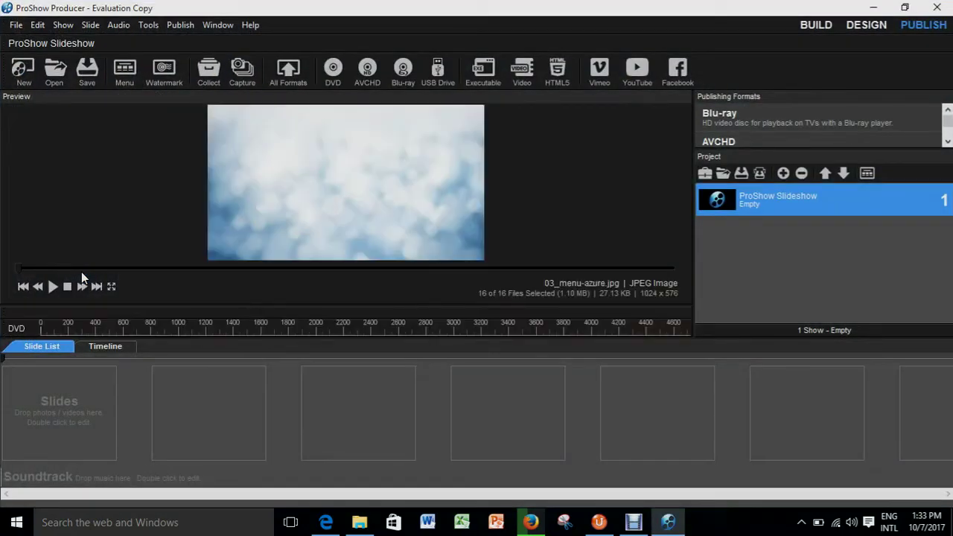
pyautogui.click(813, 25)
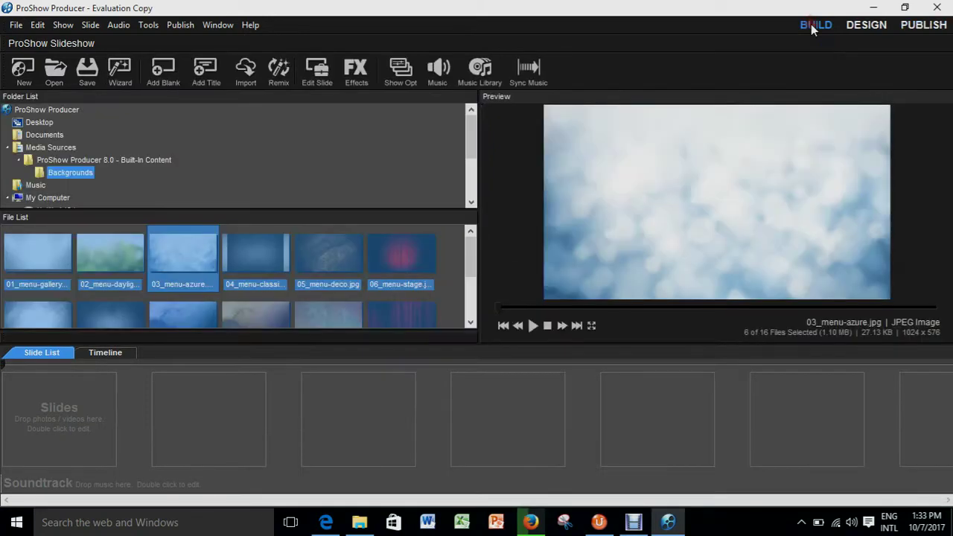
# - Preview several of the built-in background images, including Floral_01.jpg and 07_menu-lux.jpg
pyautogui.scroll(-2, 240, 277)
pyautogui.scroll(2, 233, 282)
pyautogui.scroll(-2, 233, 282)
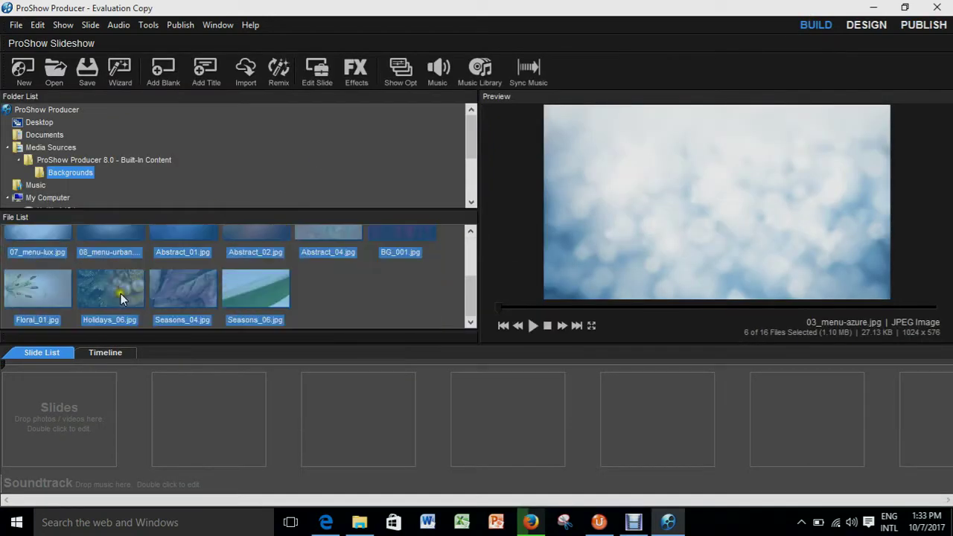
pyautogui.click(120, 293)
pyautogui.press('Right')
pyautogui.press('Right')
pyautogui.press('Left')
pyautogui.press('Left')
pyautogui.press('Left')
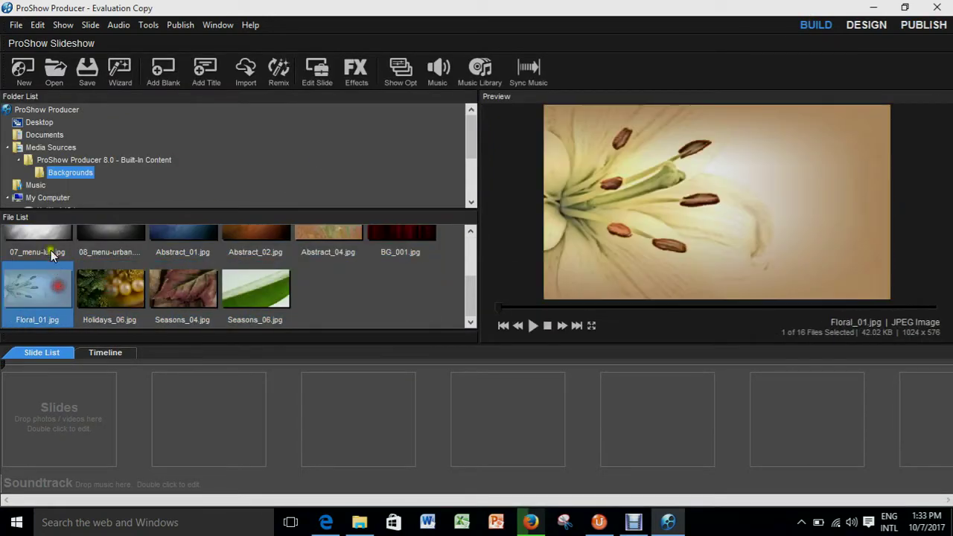
pyautogui.press('Up')
pyautogui.scroll(1, 92, 234)
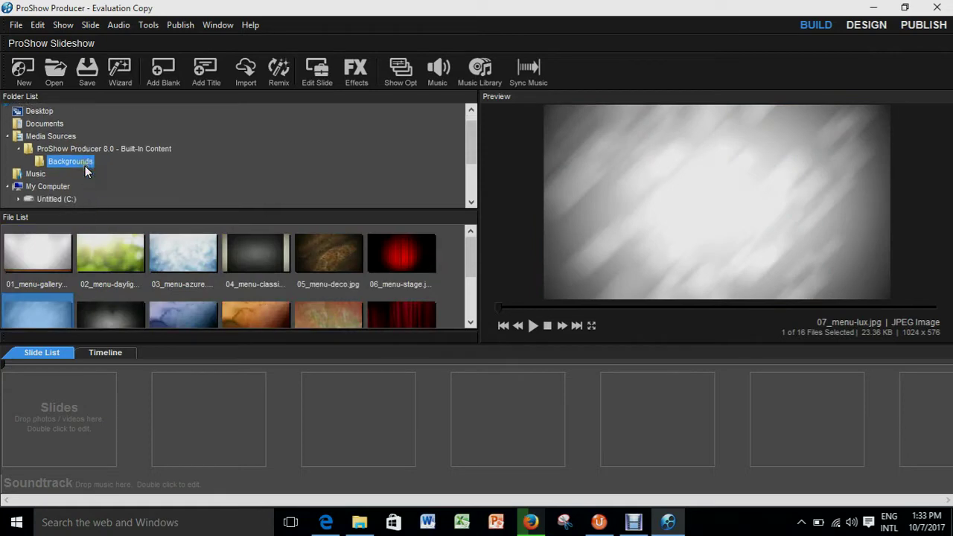
# - Browse the Desktop, Music and My Computer entries in the folder tree, looking for a source of pictures
pyautogui.scroll(-2, 84, 166)
pyautogui.scroll(2, 79, 170)
pyautogui.click(37, 122)
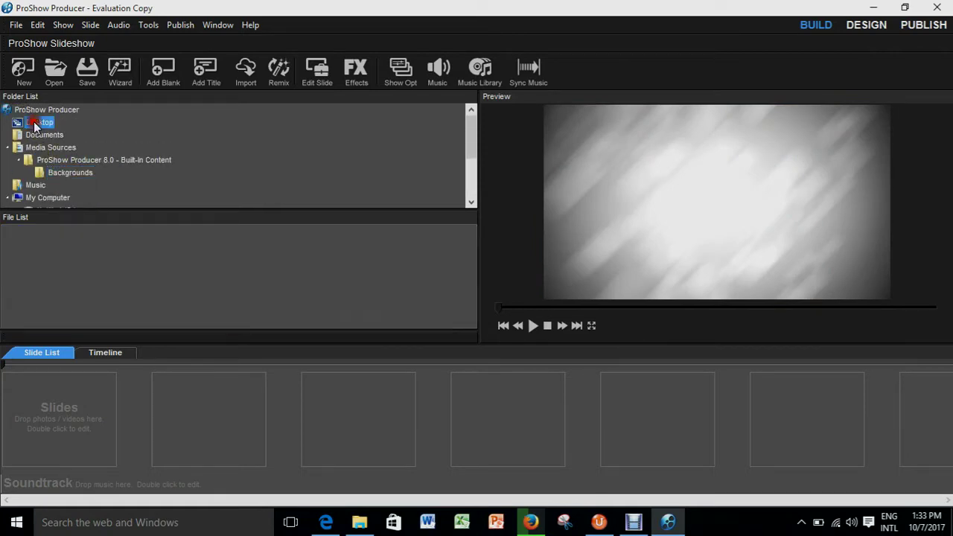
pyautogui.scroll(-2, 71, 166)
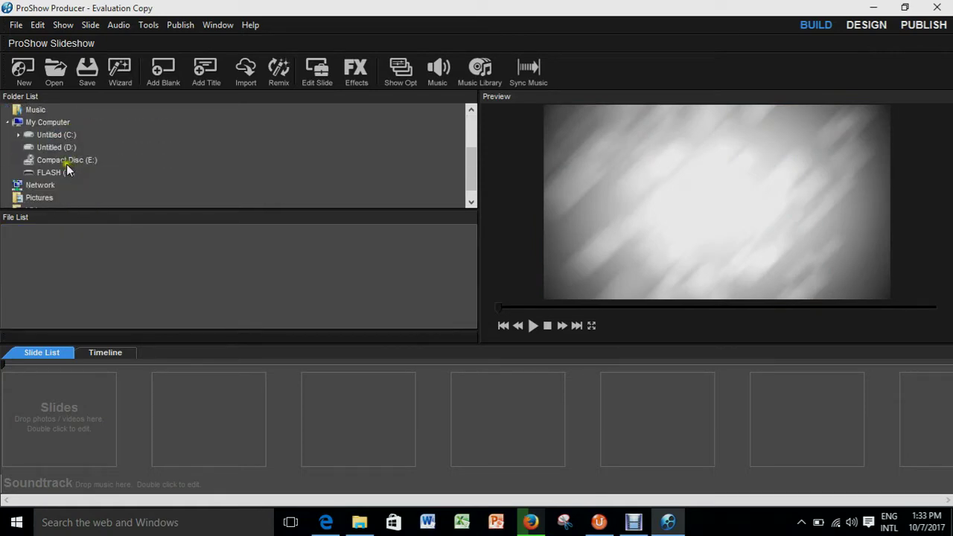
pyautogui.scroll(-1, 67, 164)
pyautogui.scroll(3, 66, 164)
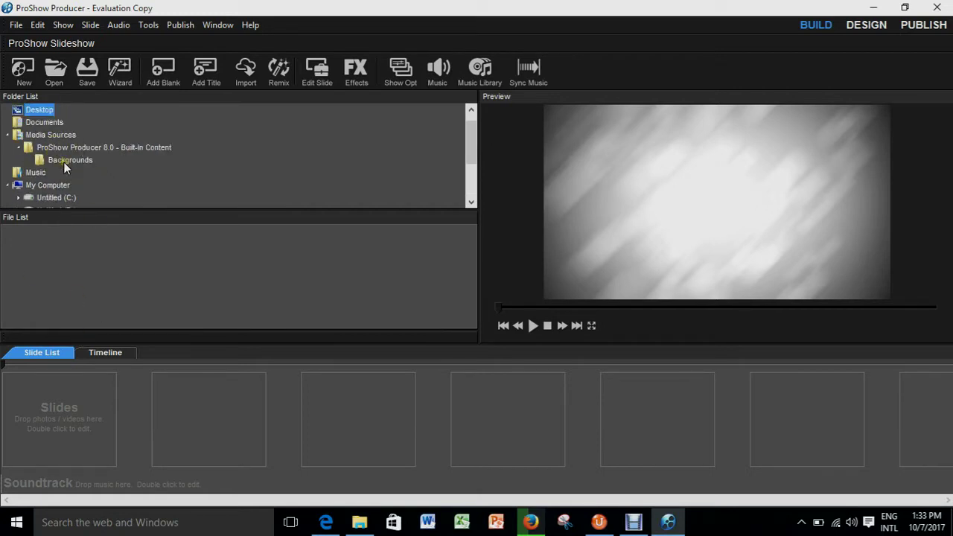
pyautogui.scroll(-2, 61, 163)
pyautogui.scroll(3, 62, 163)
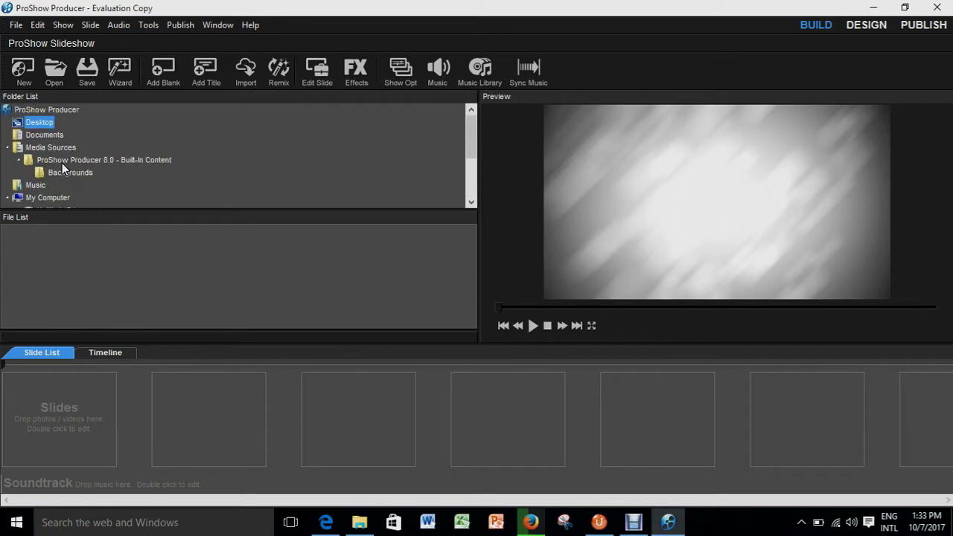
pyautogui.click(49, 111)
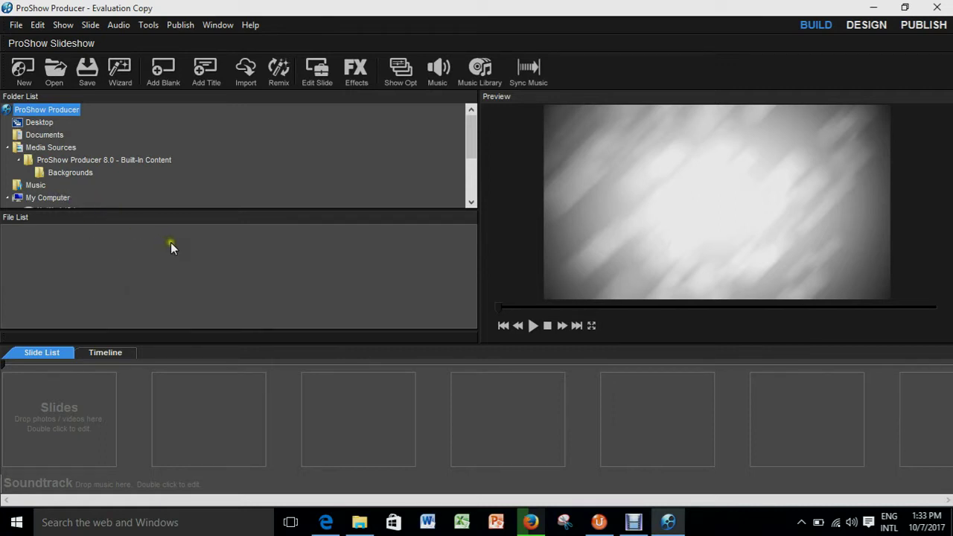
pyautogui.click(37, 186)
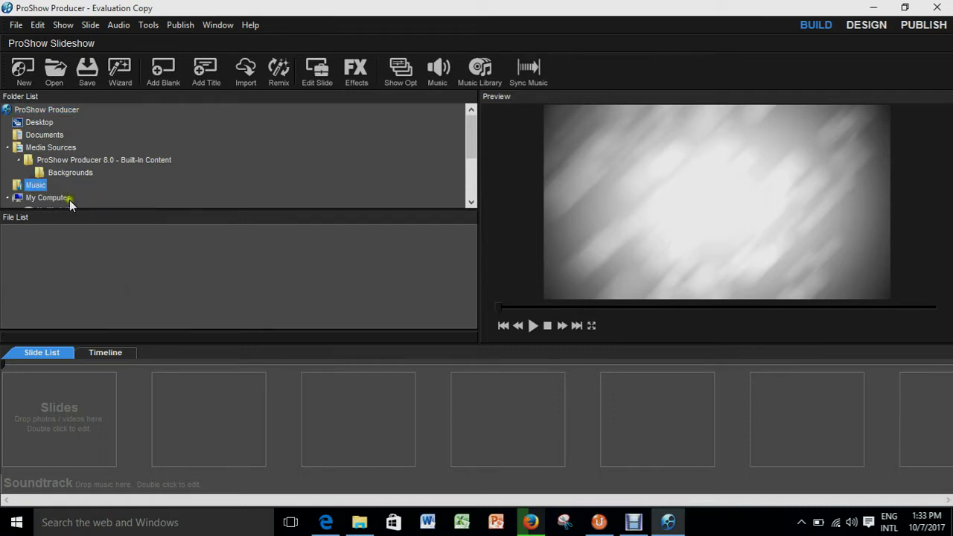
pyautogui.click(60, 197)
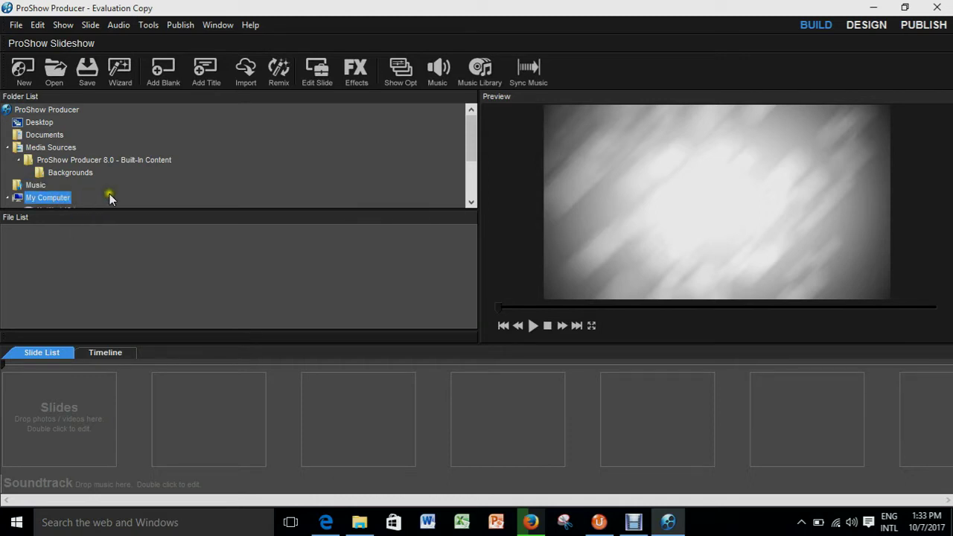
pyautogui.scroll(-2, 123, 179)
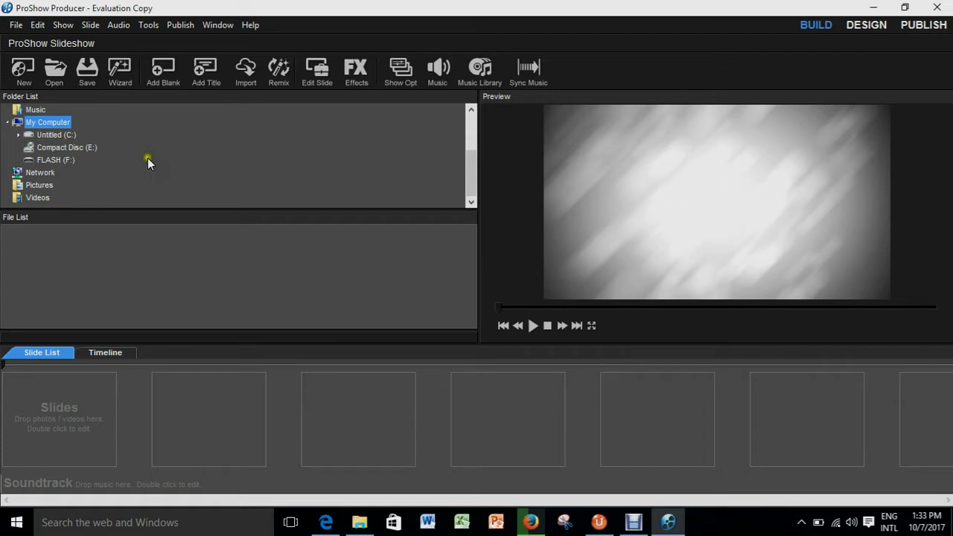
pyautogui.scroll(2, 65, 194)
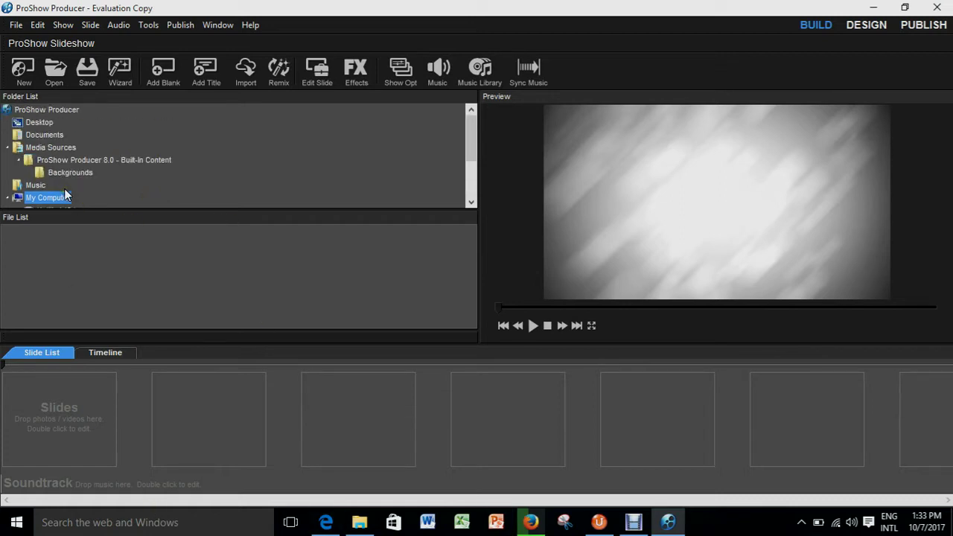
# - Check the subfolders under Desktop and Documents in the folder tree for usable media
pyautogui.click(41, 123)
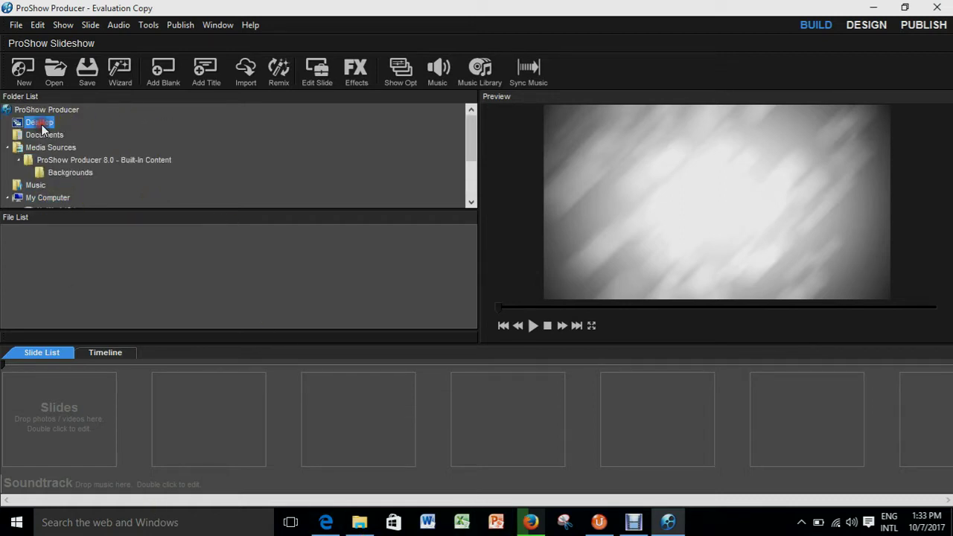
pyautogui.click(43, 110)
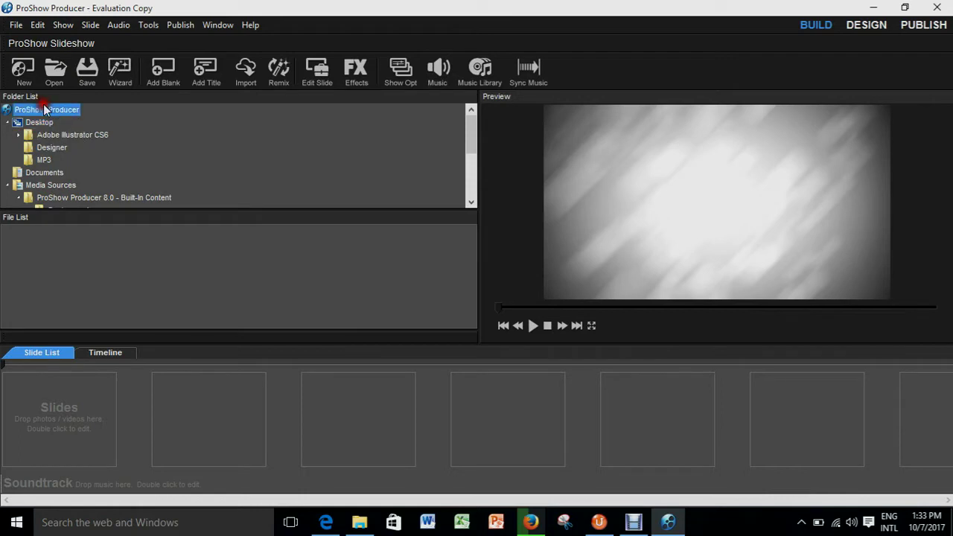
pyautogui.click(56, 123)
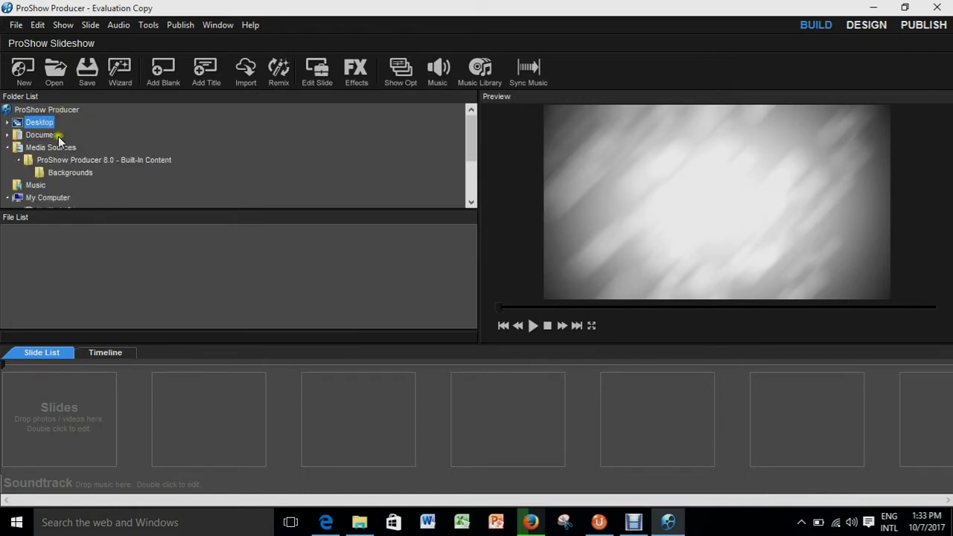
pyautogui.click(76, 161)
pyautogui.click(42, 174)
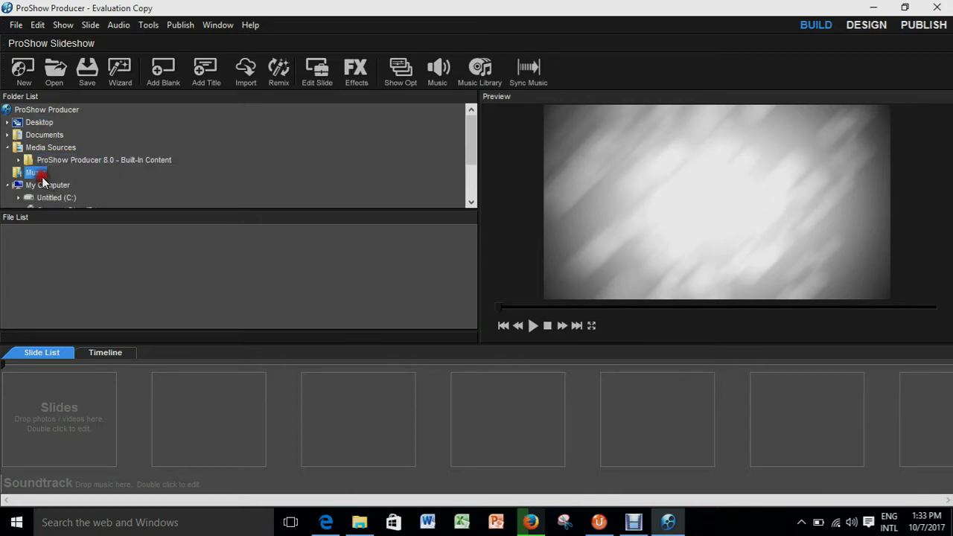
pyautogui.click(43, 149)
pyautogui.click(41, 134)
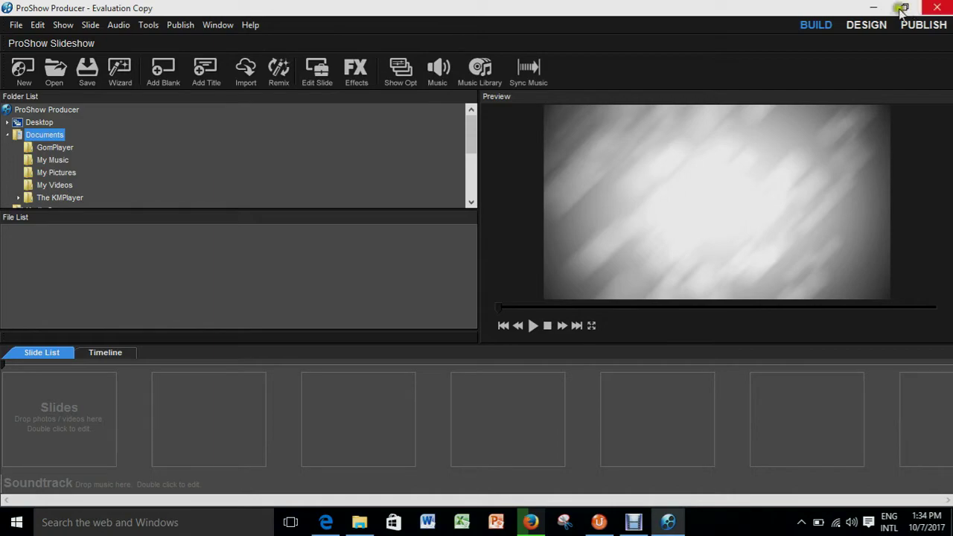
# - Switch to File Explorer and open the Design photos folder on New Volume (E:)
pyautogui.click(873, 7)
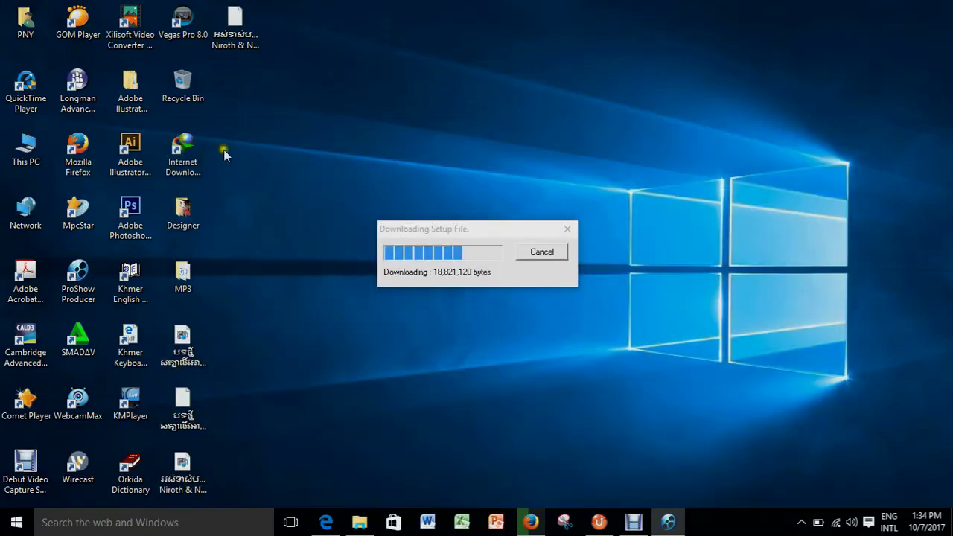
pyautogui.doubleClick(34, 160)
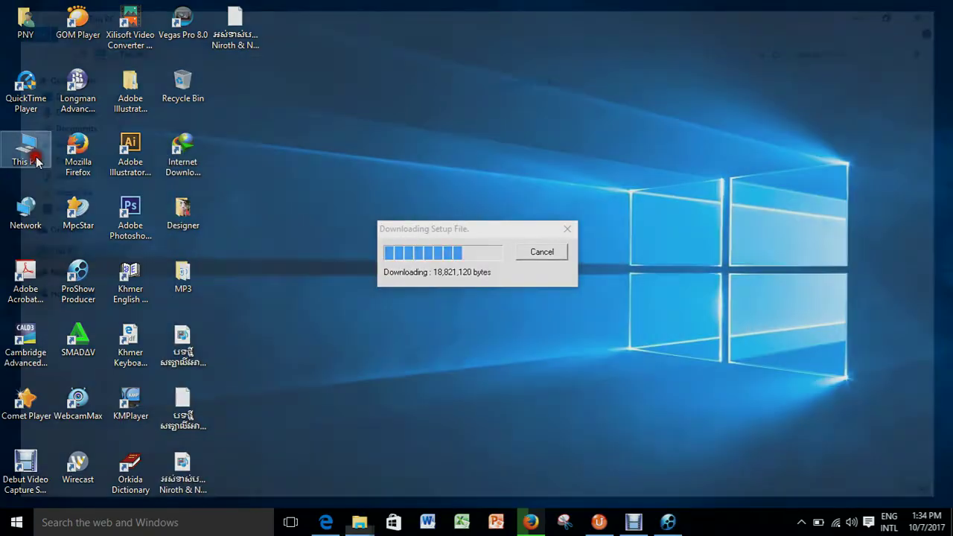
pyautogui.doubleClick(586, 191)
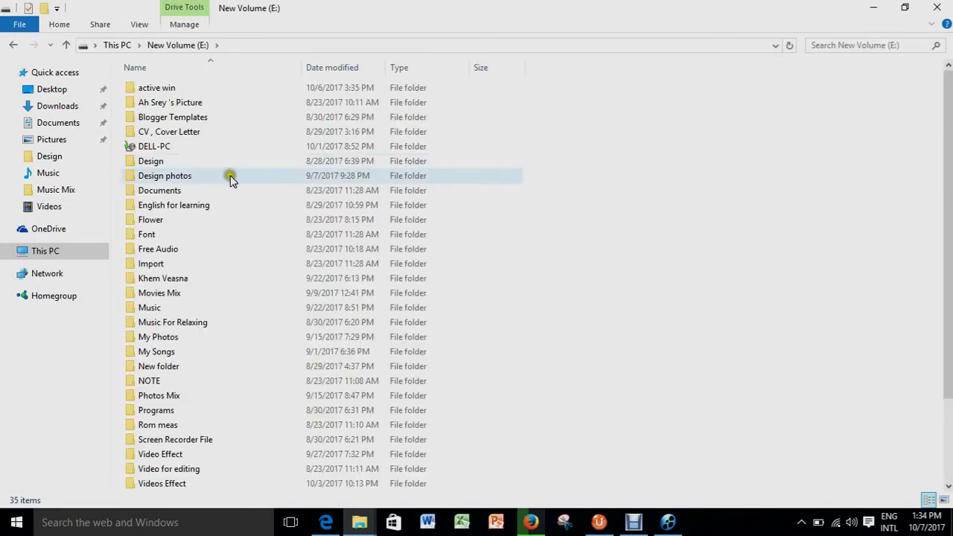
pyautogui.doubleClick(209, 167)
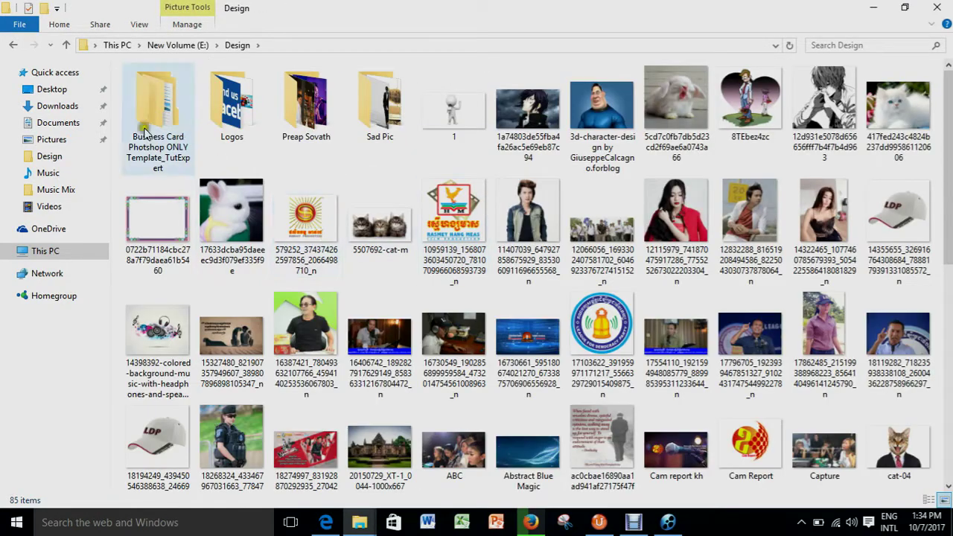
pyautogui.click(14, 44)
pyautogui.doubleClick(168, 177)
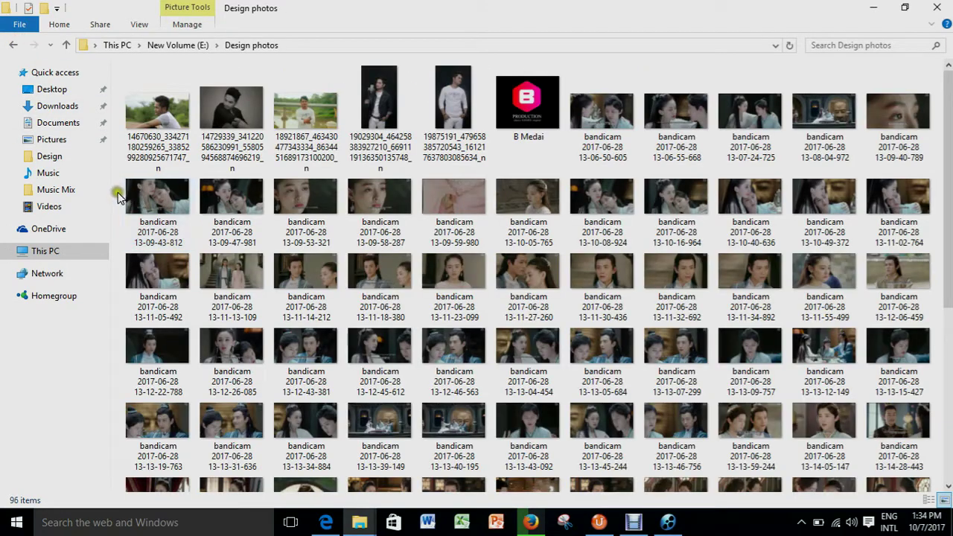
# - Add the second row of eleven bandicam images to the slideshow as slides and show them in Timeline view
pyautogui.moveTo(118, 195); pyautogui.dragTo(934, 238)
pyautogui.moveTo(530, 201); pyautogui.dragTo(60, 417)
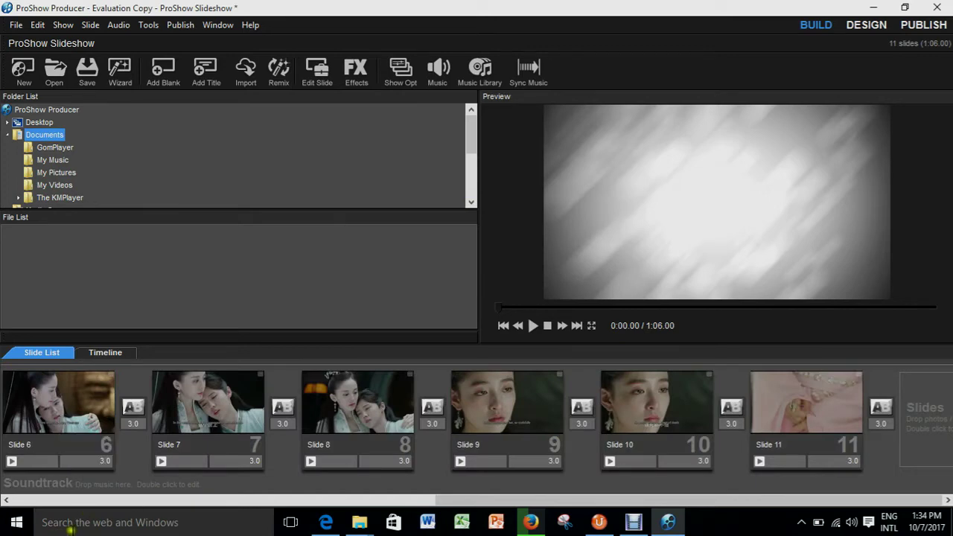
pyautogui.click(104, 353)
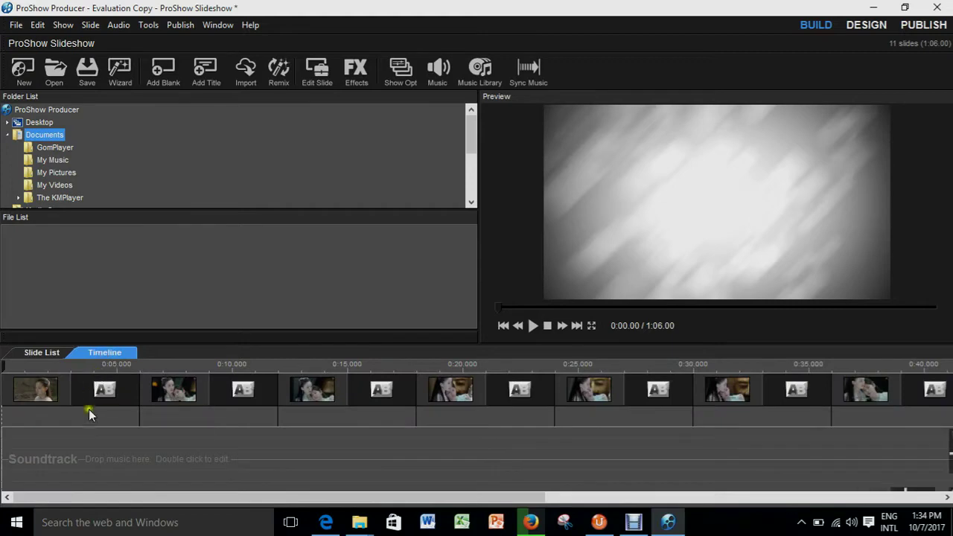
# - Return to File Explorer and open the Music Mix folder inside Music on New Volume (E:)
pyautogui.click(873, 7)
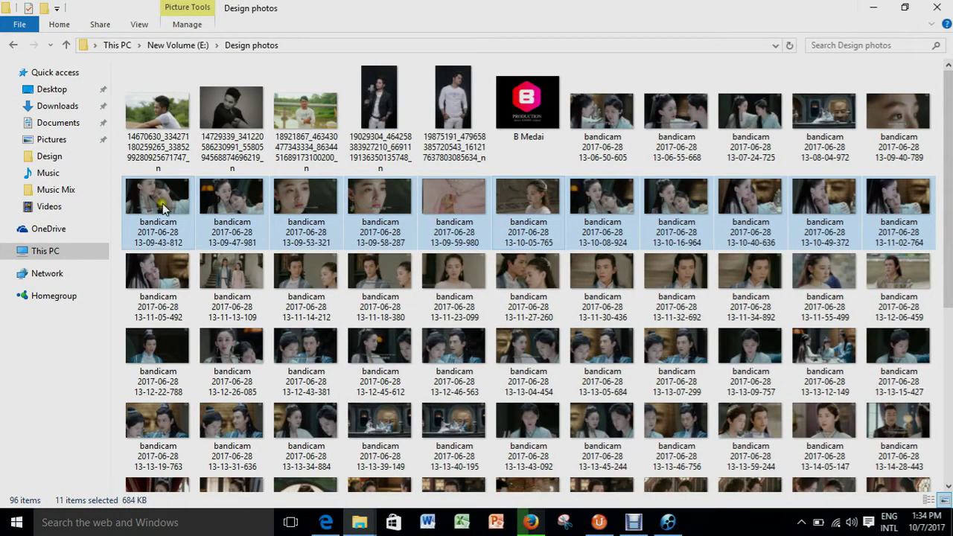
pyautogui.click(13, 45)
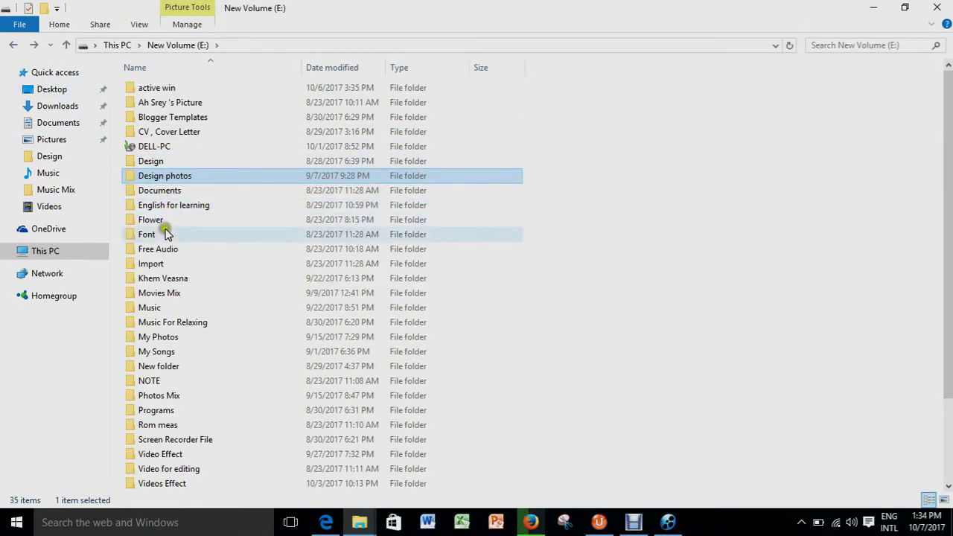
pyautogui.click(151, 310)
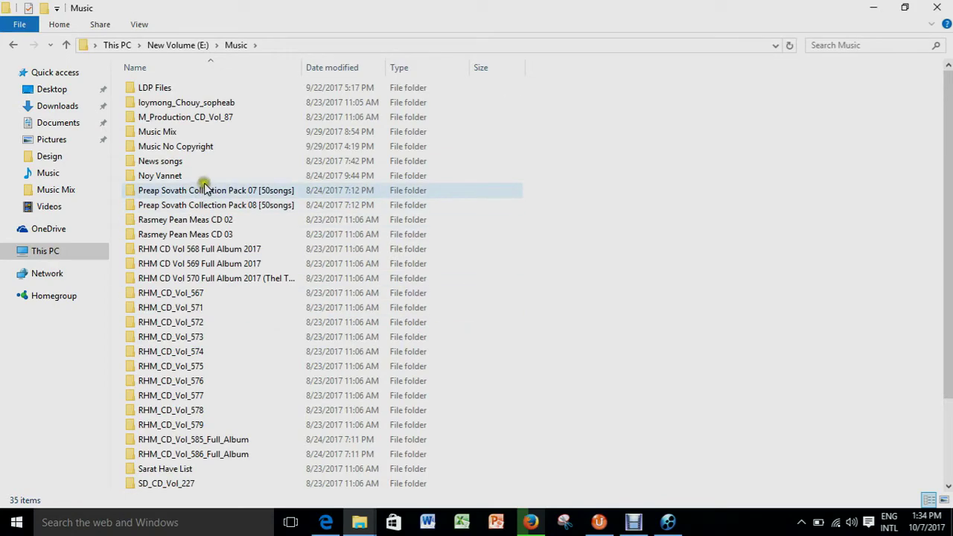
pyautogui.scroll(-3, 190, 316)
pyautogui.scroll(3, 190, 313)
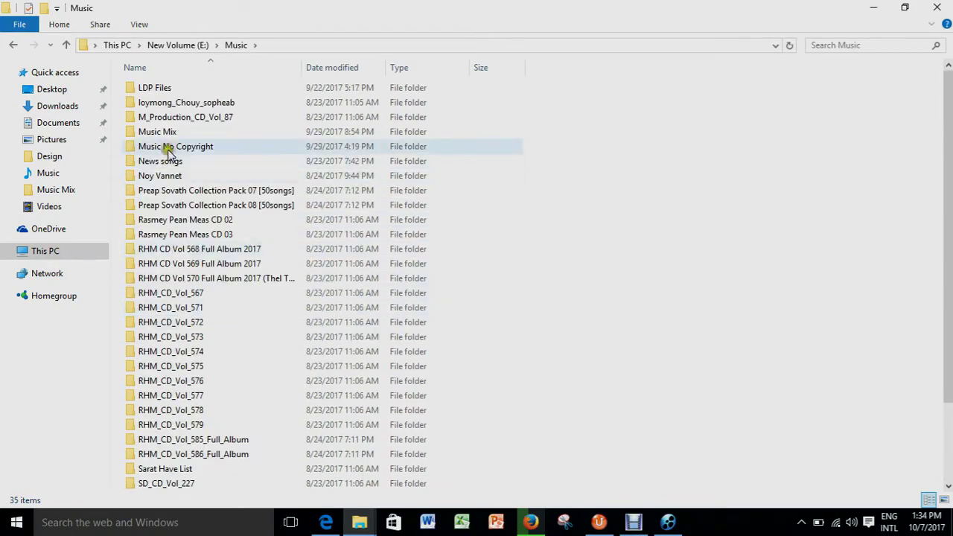
pyautogui.click(169, 131)
pyautogui.doubleClick(219, 131)
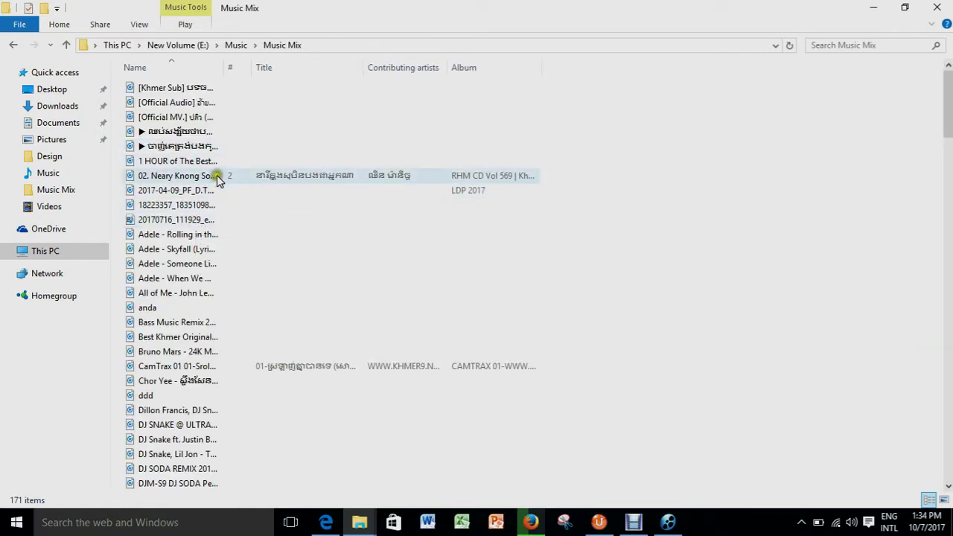
# - Add the song "02. Neary Knong Sobeun Bong Jea Nak Na" to the slideshow's soundtrack and select its audio track
pyautogui.moveTo(217, 176); pyautogui.dragTo(24, 455)
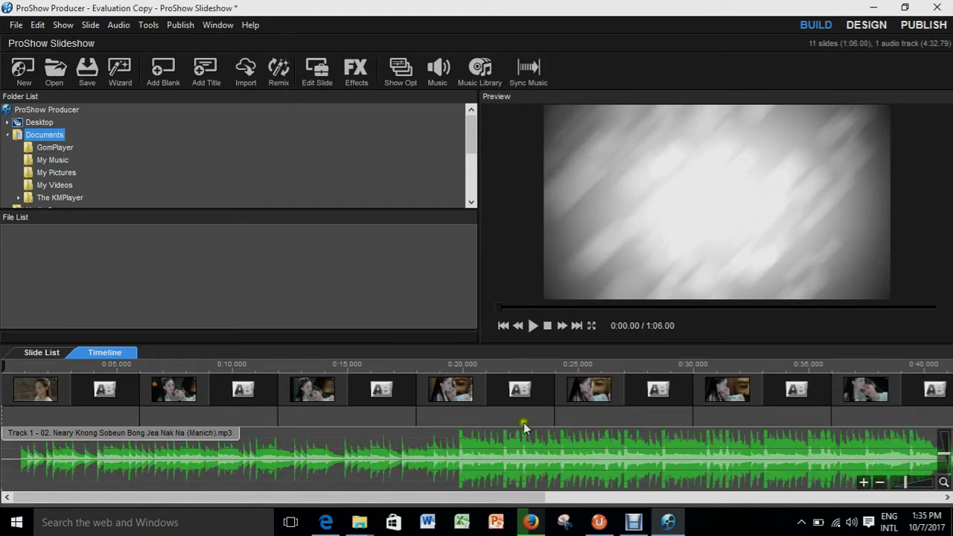
pyautogui.click(478, 451)
pyautogui.click(90, 445)
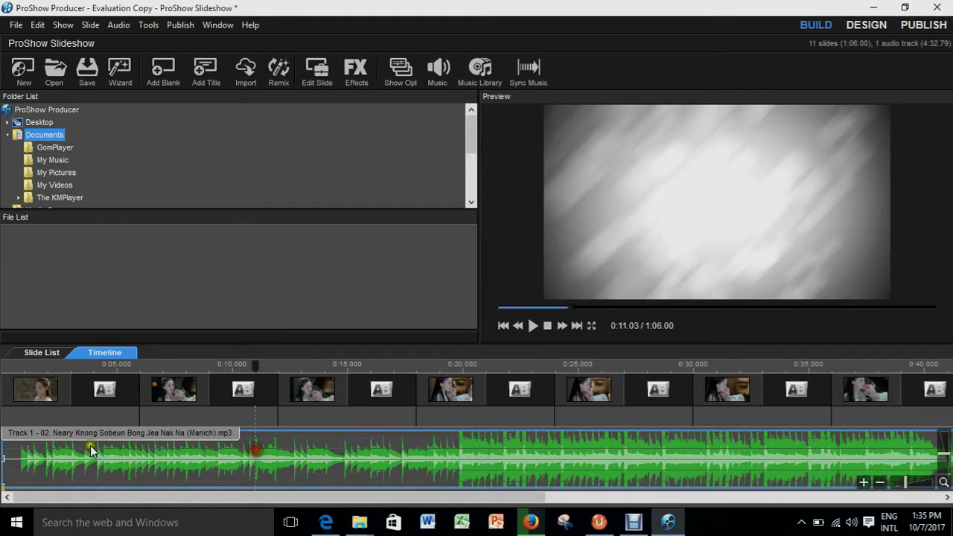
# - Check the slides in the slide list and scrub the timeline from the start to the end of the last slide
pyautogui.click(38, 353)
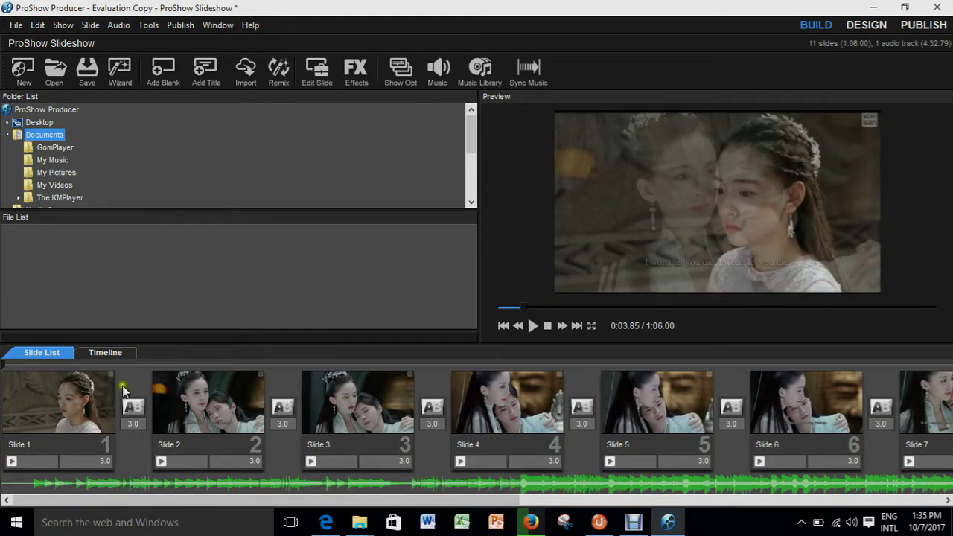
pyautogui.click(111, 354)
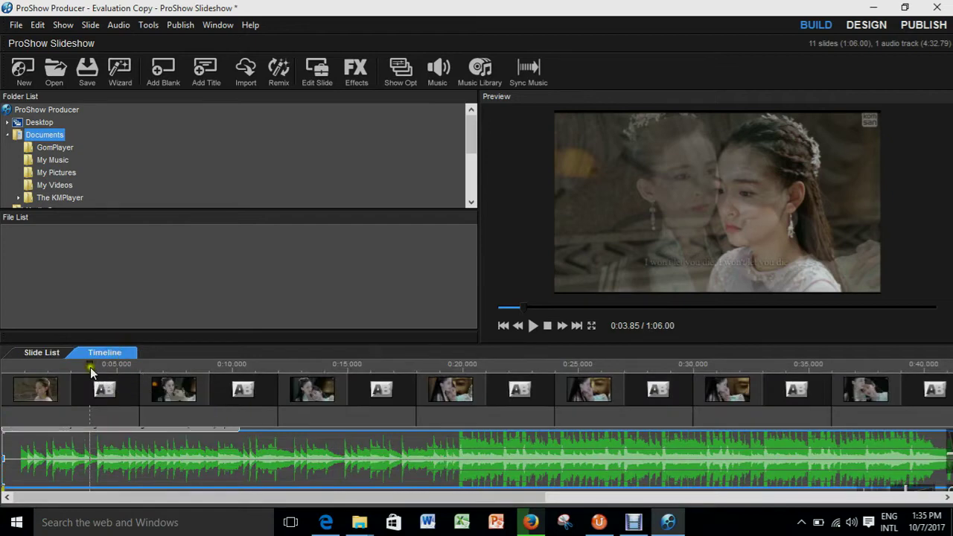
pyautogui.moveTo(90, 367); pyautogui.dragTo(952, 365)
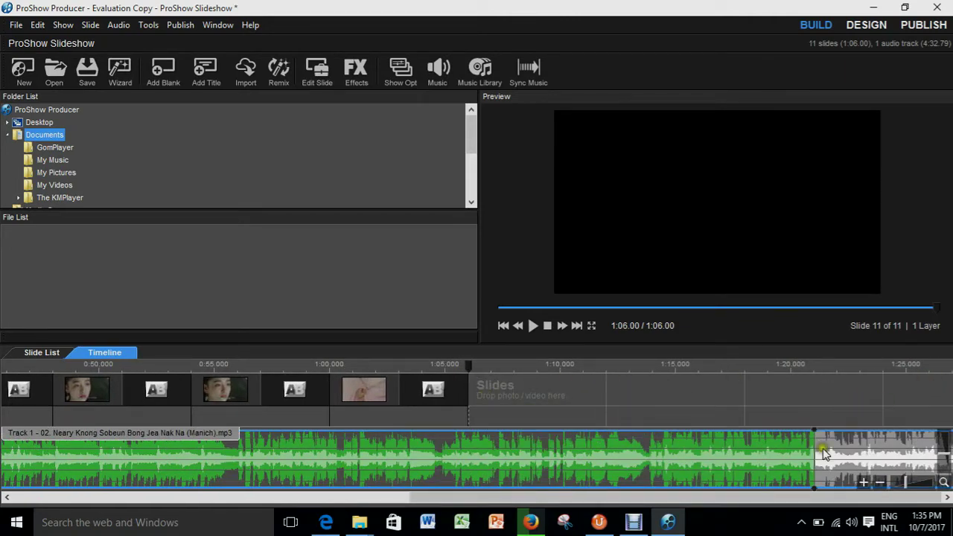
# - Stretch the end of slide 11 on the timeline to the end of the song, making the show 4:32.78 long
pyautogui.click(795, 451)
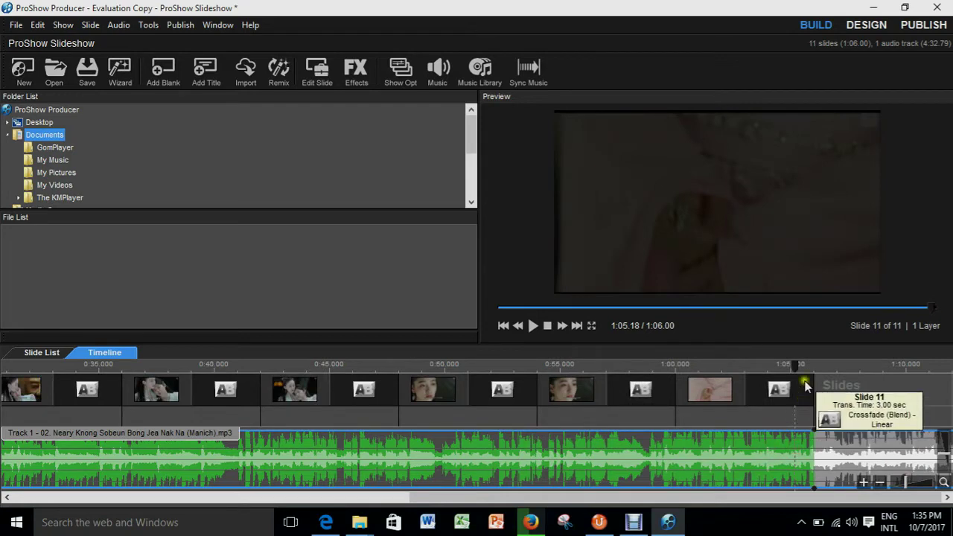
pyautogui.moveTo(814, 377); pyautogui.dragTo(944, 378)
pyautogui.moveTo(941, 389); pyautogui.dragTo(528, 451)
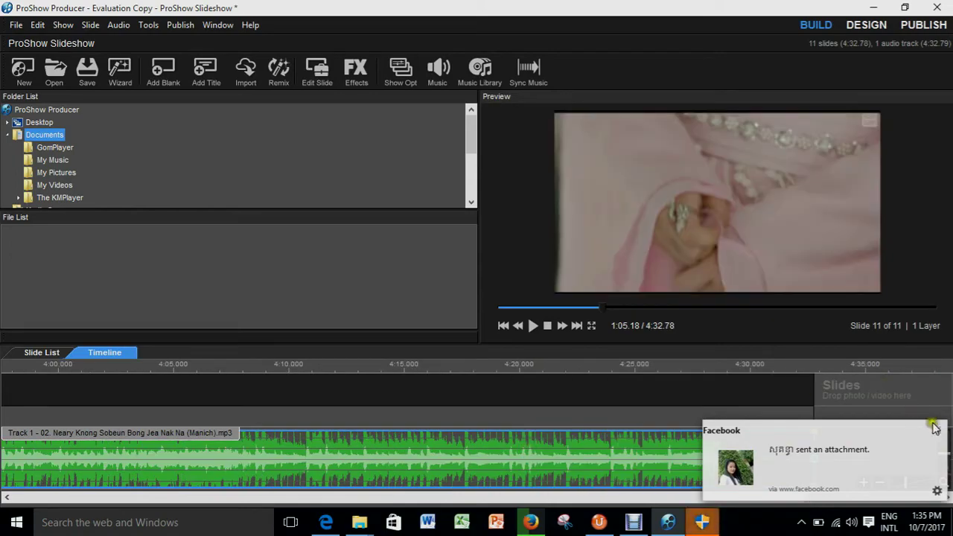
pyautogui.moveTo(845, 504); pyautogui.dragTo(59, 503)
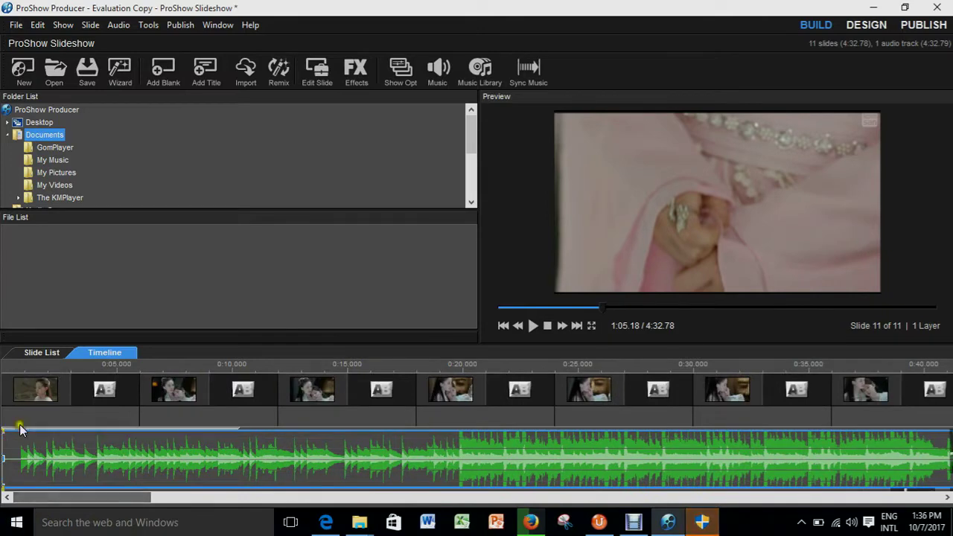
# - Preview several transitions between slides 1 and 2 and apply Camera Flash - Basic
pyautogui.click(32, 353)
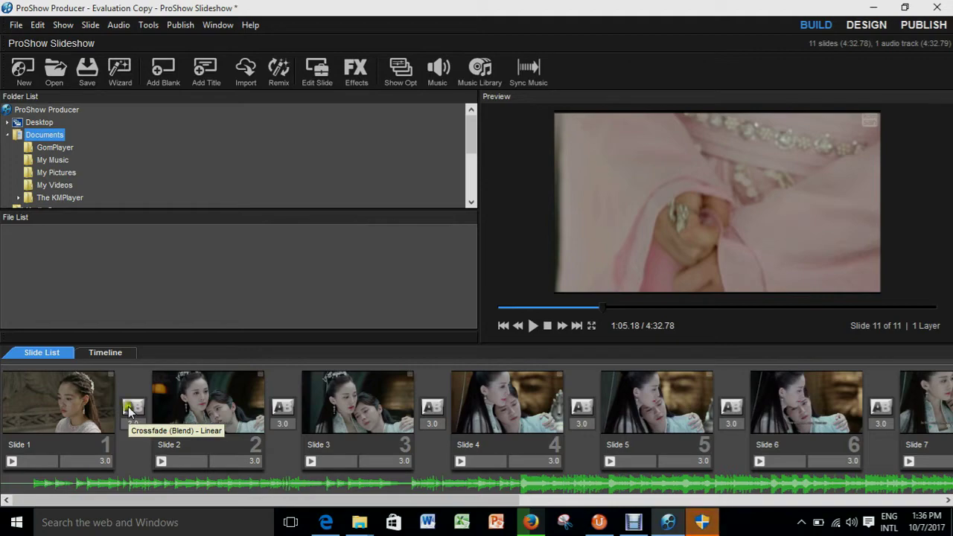
pyautogui.click(131, 408)
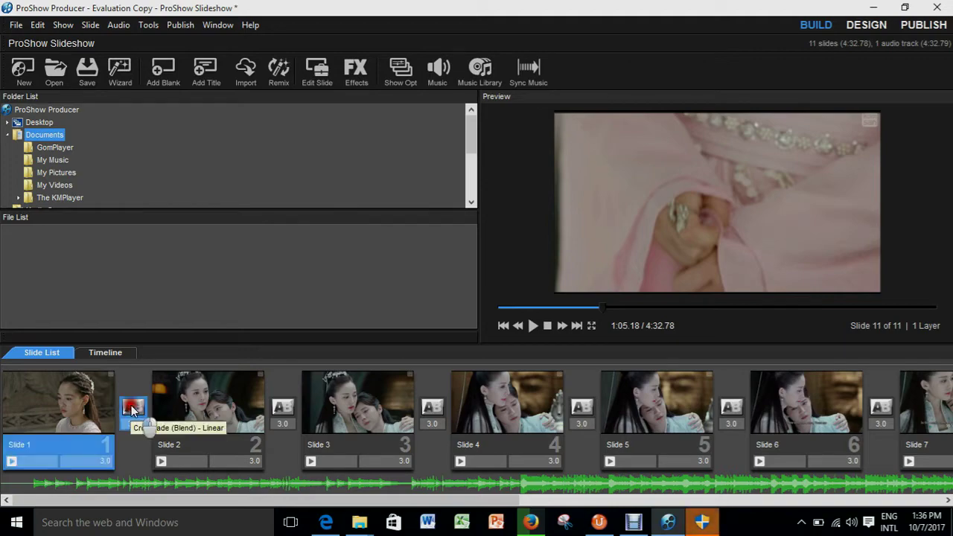
pyautogui.click(131, 409)
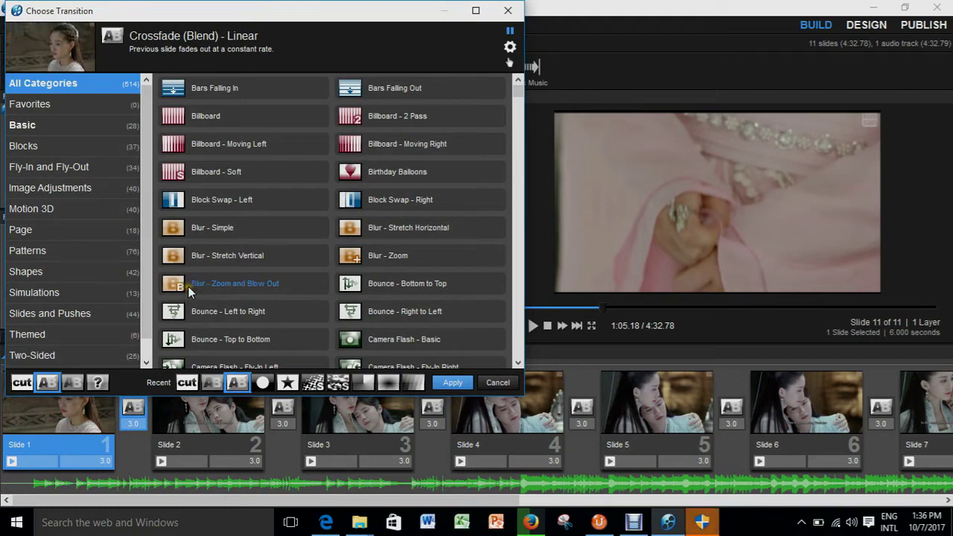
pyautogui.moveTo(360, 16); pyautogui.dragTo(518, 47)
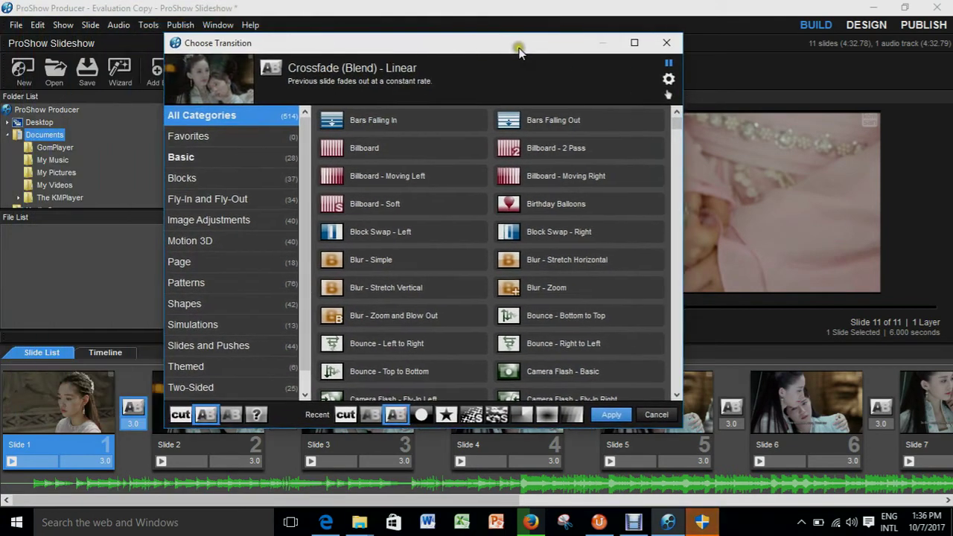
pyautogui.click(350, 125)
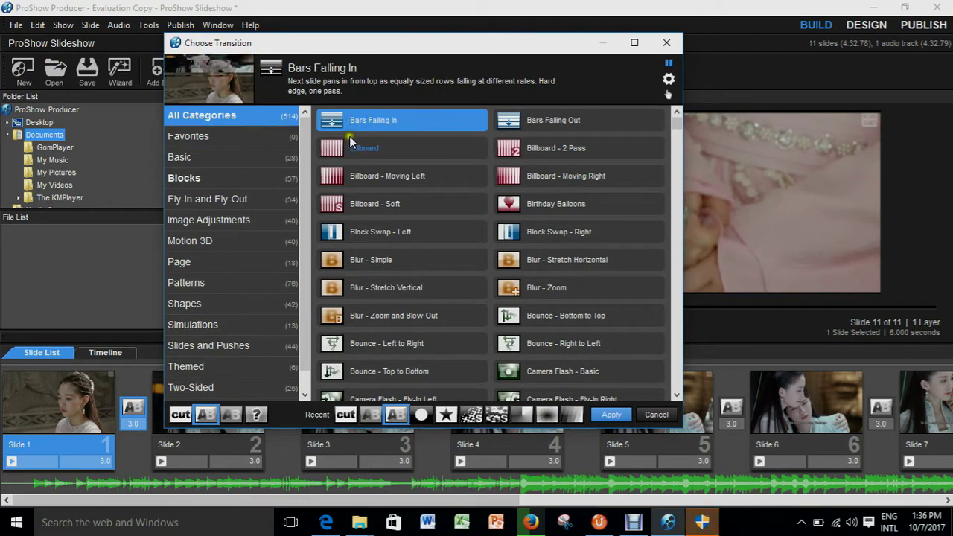
pyautogui.click(346, 207)
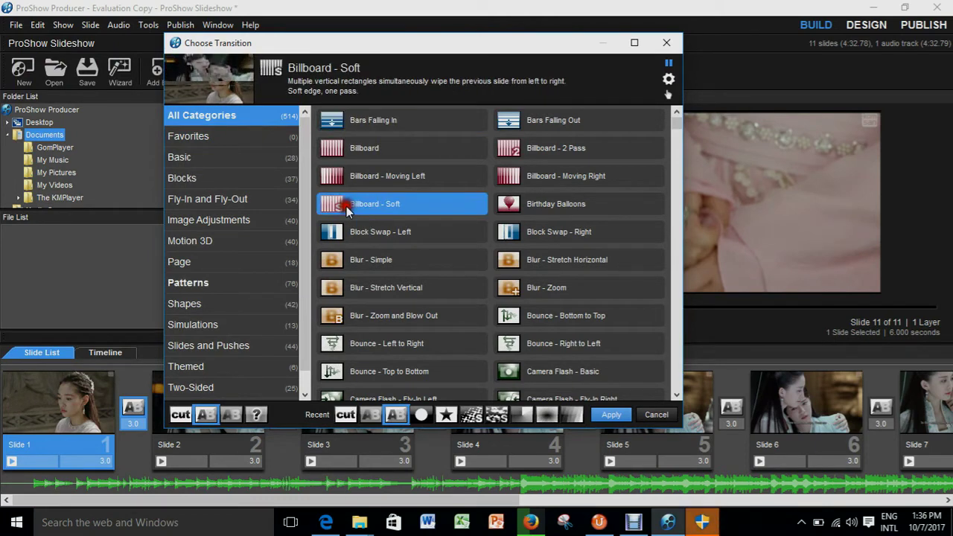
pyautogui.click(337, 261)
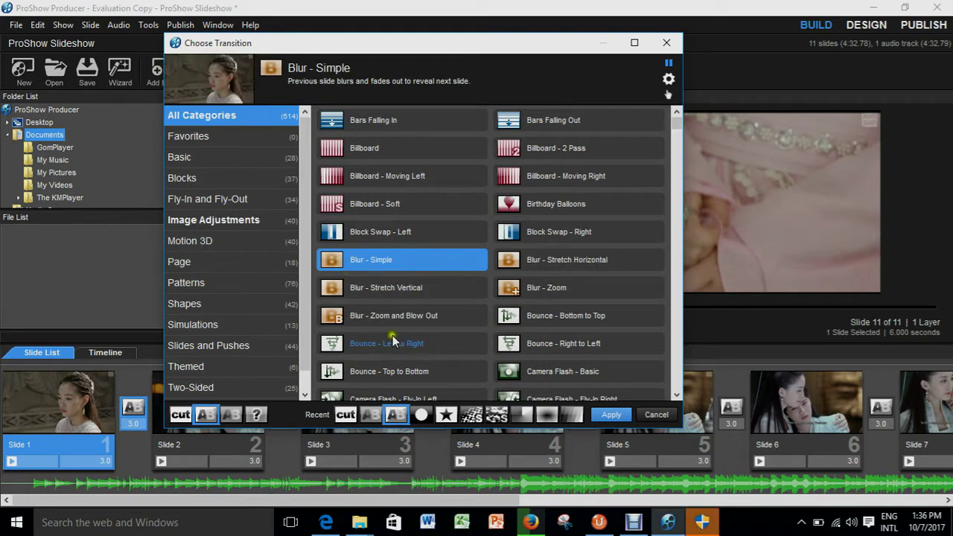
pyautogui.click(520, 371)
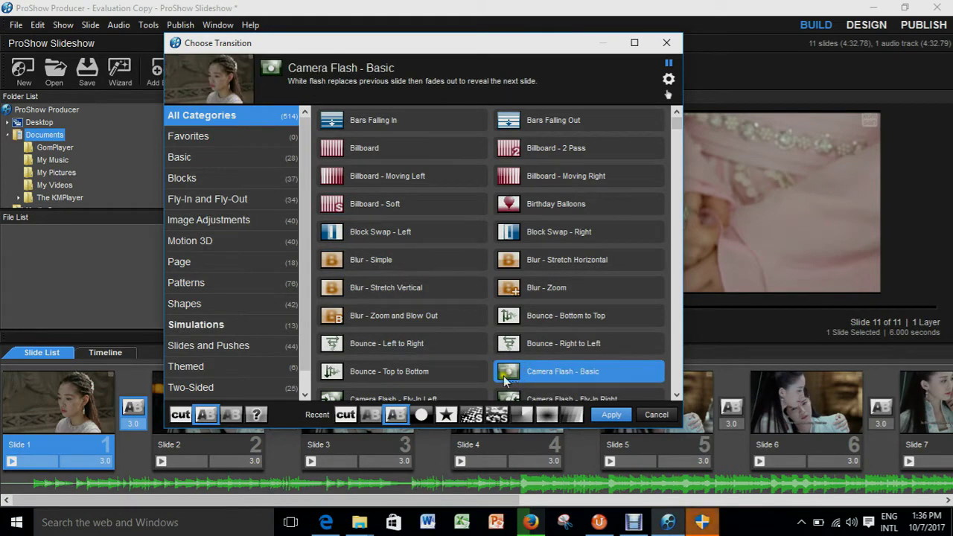
pyautogui.click(611, 417)
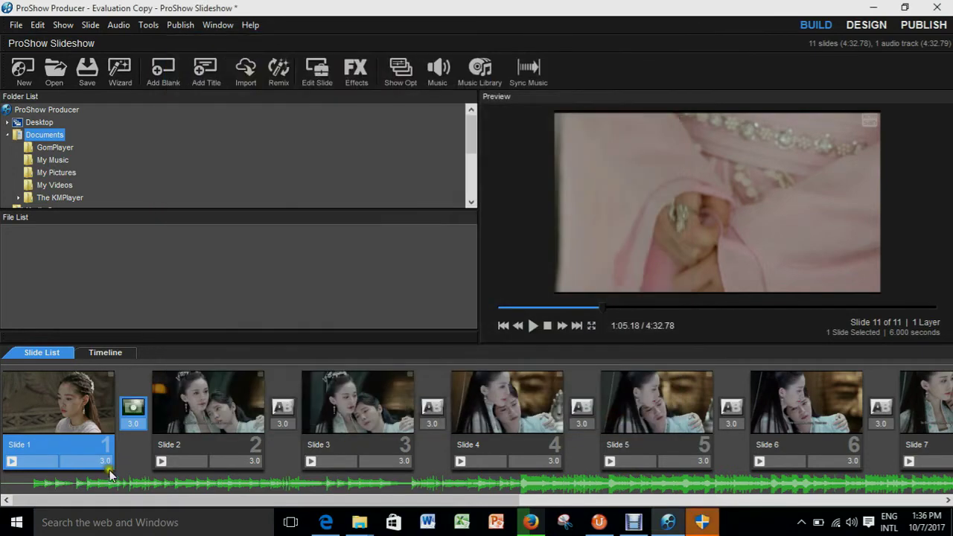
# - Apply the Backdrop Dark Framed Pan Left slide style to slide 1 and accept the slide options
pyautogui.doubleClick(13, 463)
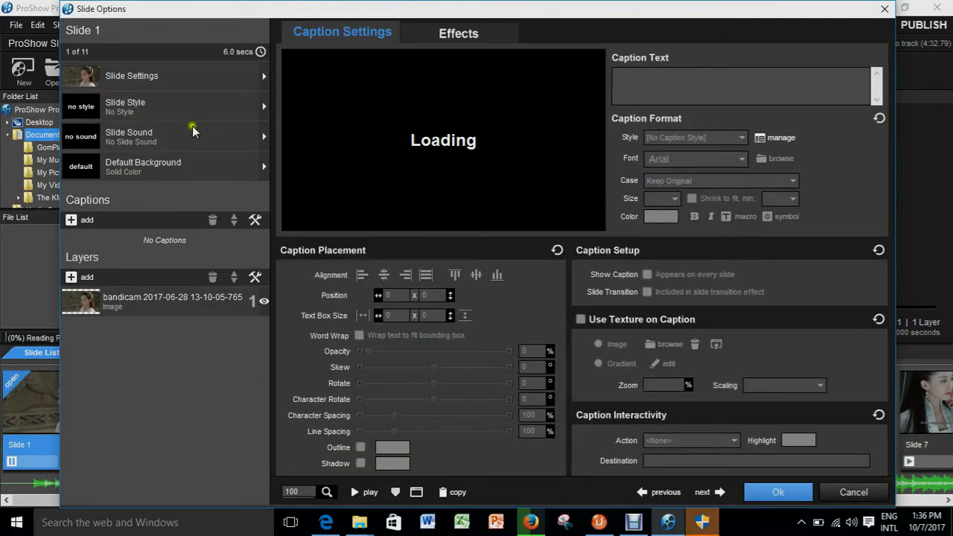
pyautogui.click(159, 112)
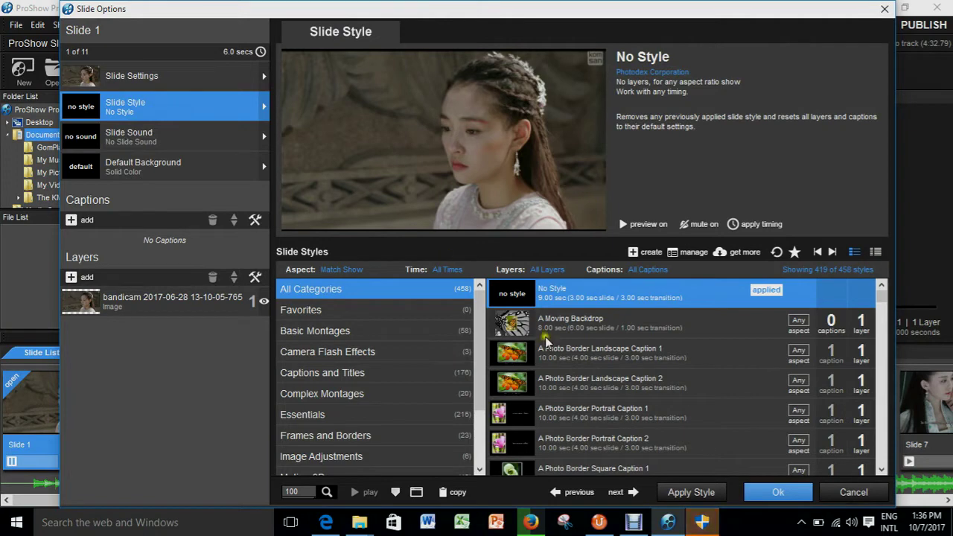
pyautogui.scroll(-5, 549, 341)
pyautogui.click(534, 294)
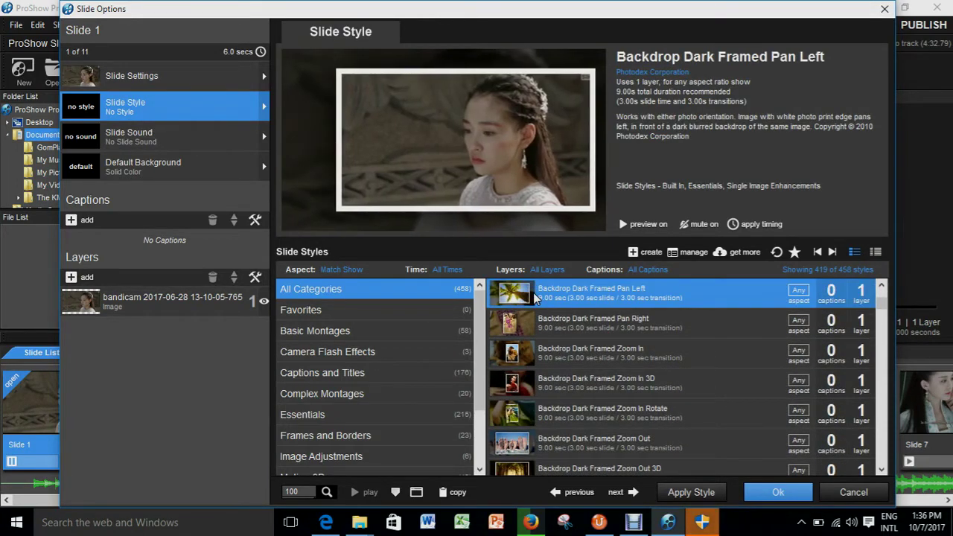
pyautogui.click(682, 493)
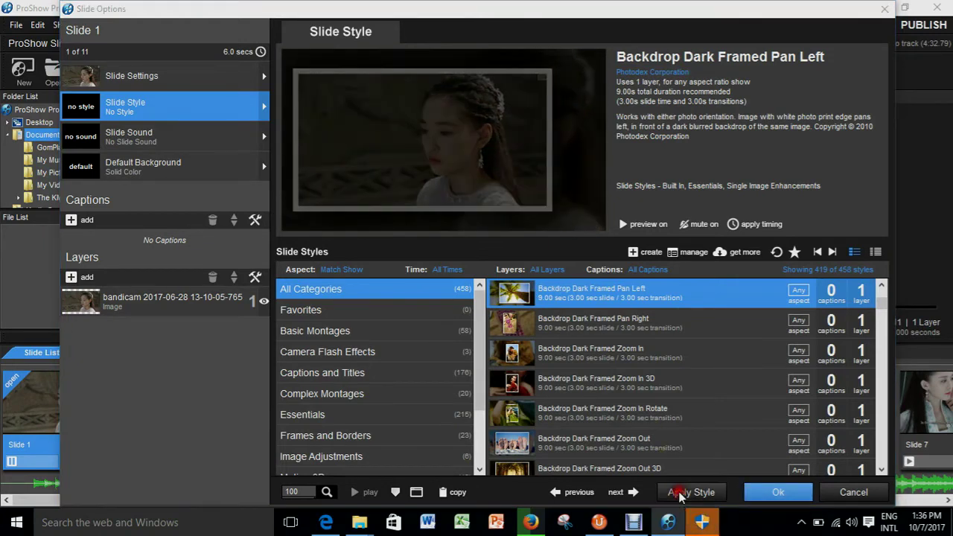
pyautogui.click(510, 308)
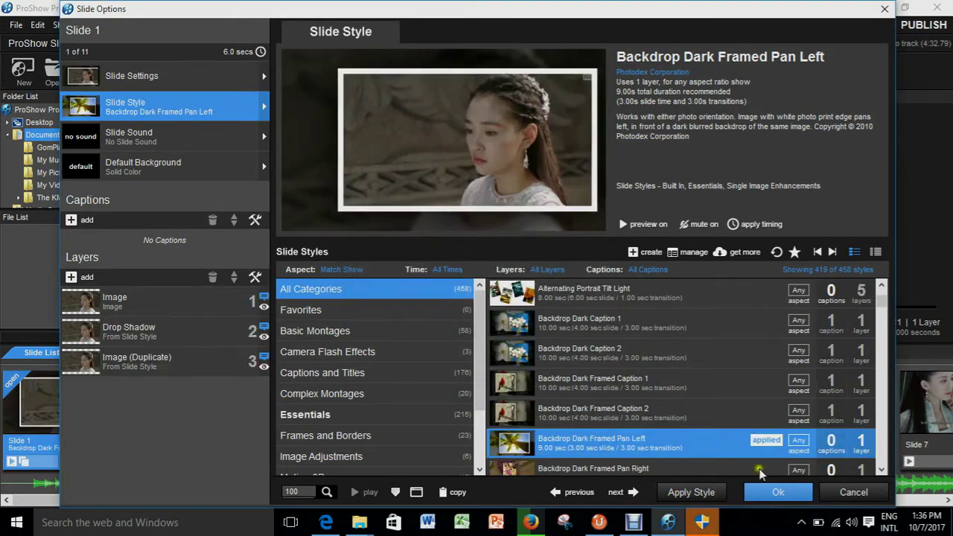
pyautogui.click(778, 493)
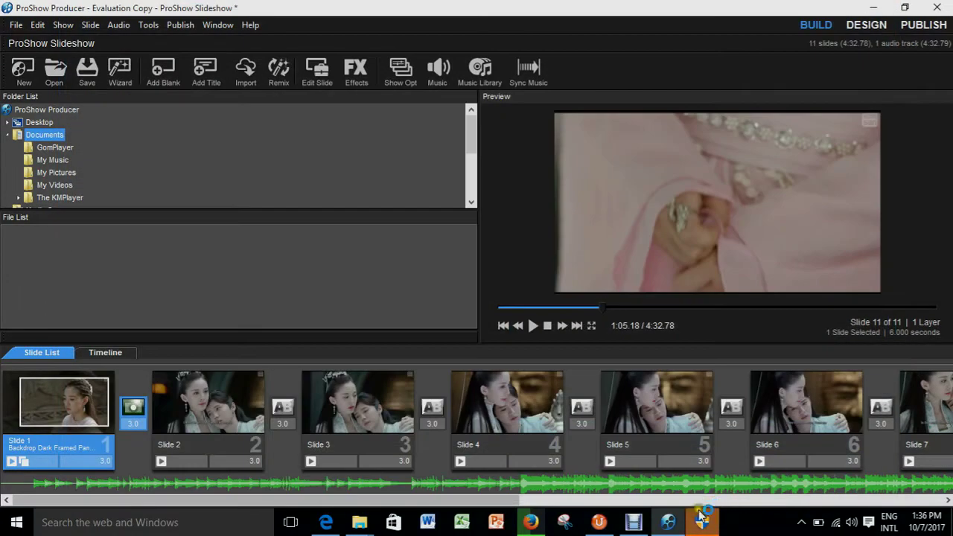
# - Bring up the pending GR Launcher prompt and dismiss its message
pyautogui.click(703, 527)
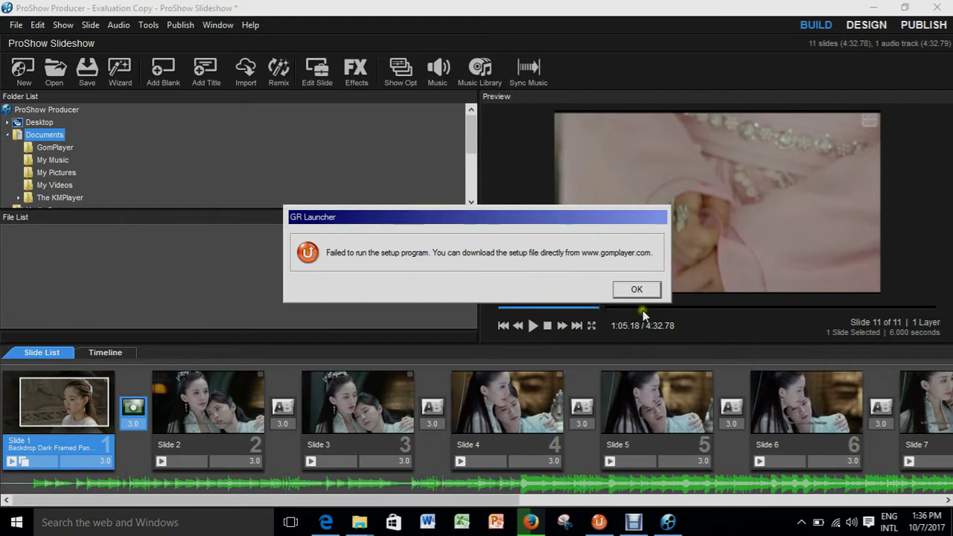
pyautogui.click(637, 291)
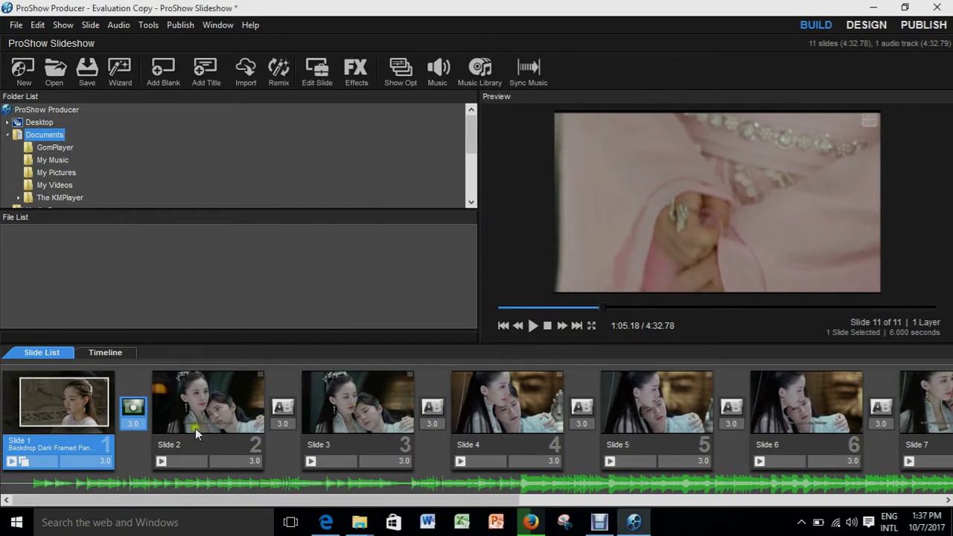
# - Apply the Backdrop Dark Framed Zoom Out 3D slide style to slide 2 and accept the slide options
pyautogui.doubleClick(163, 461)
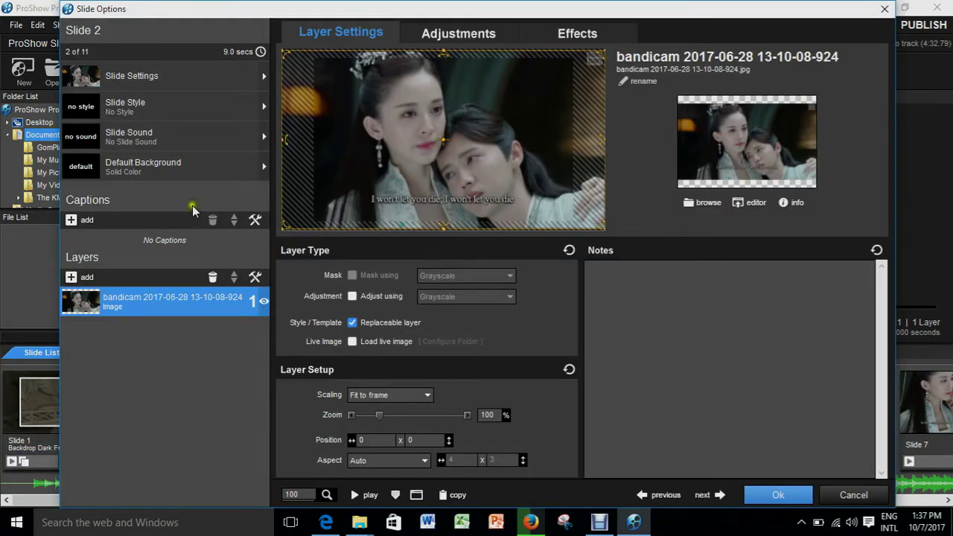
pyautogui.click(176, 113)
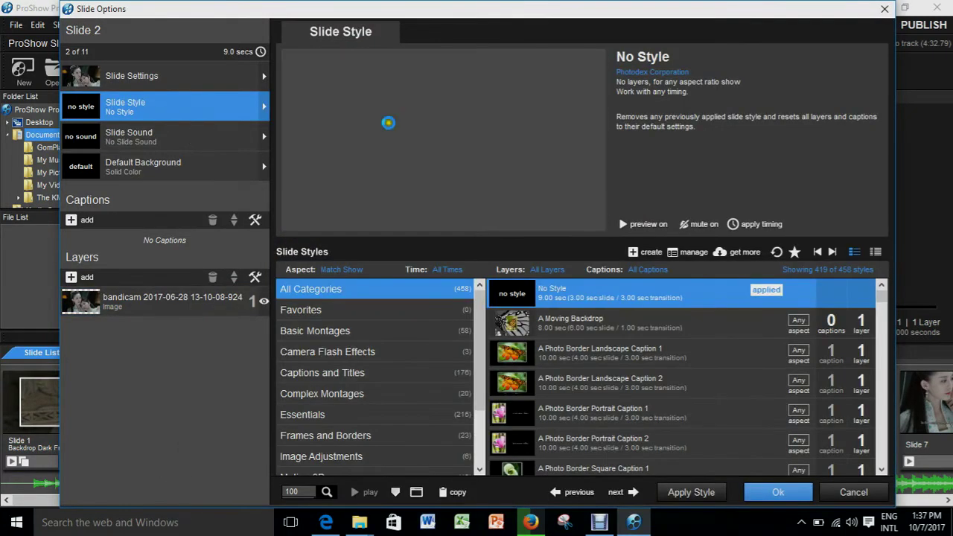
pyautogui.scroll(-5, 577, 325)
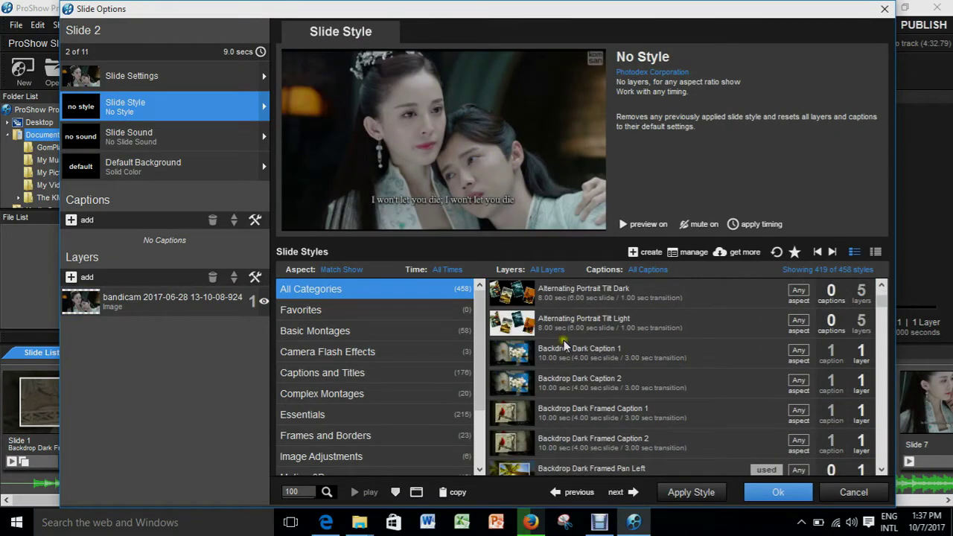
pyautogui.scroll(-5, 564, 344)
pyautogui.click(533, 382)
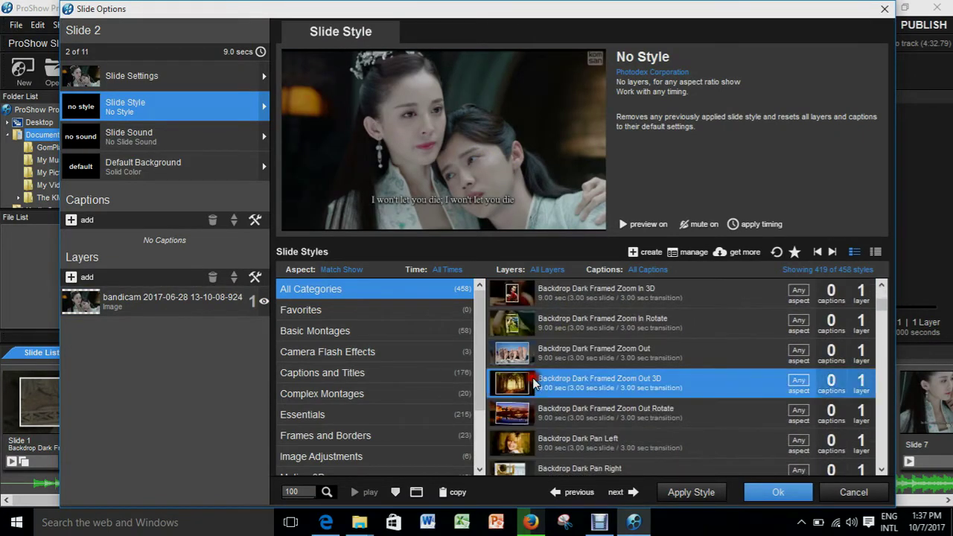
pyautogui.click(672, 493)
pyautogui.click(517, 304)
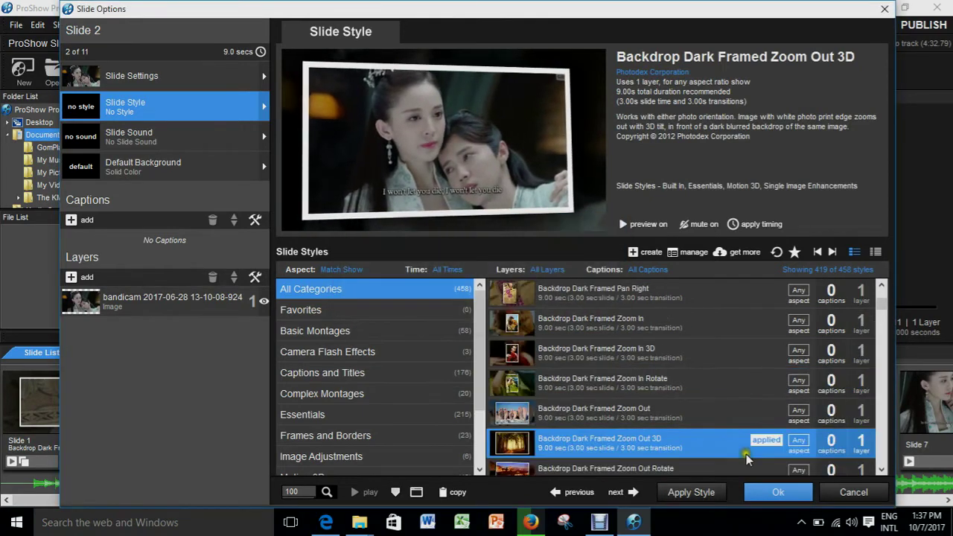
pyautogui.click(760, 495)
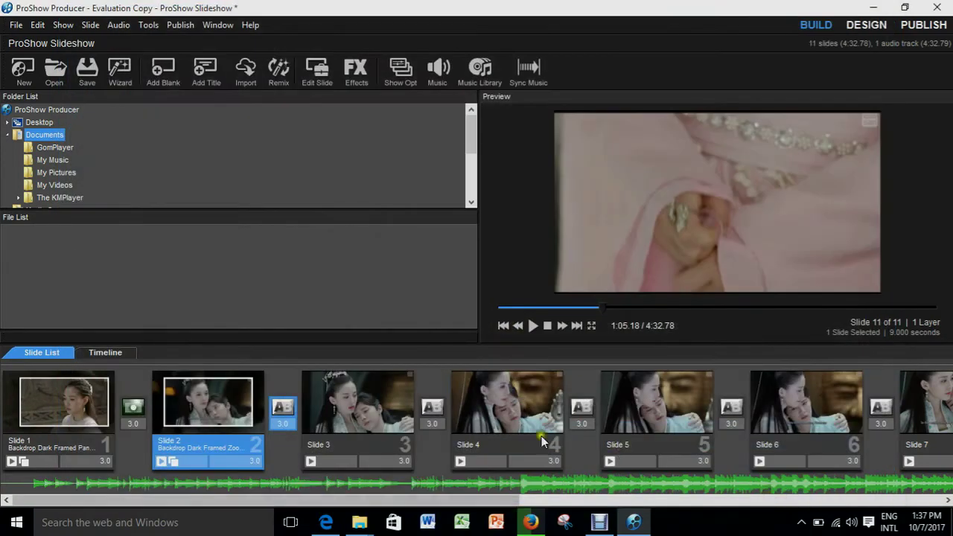
# - Apply the Candlelight Single slide style from the Themed category to slide 3 and accept the slide options
pyautogui.click(315, 466)
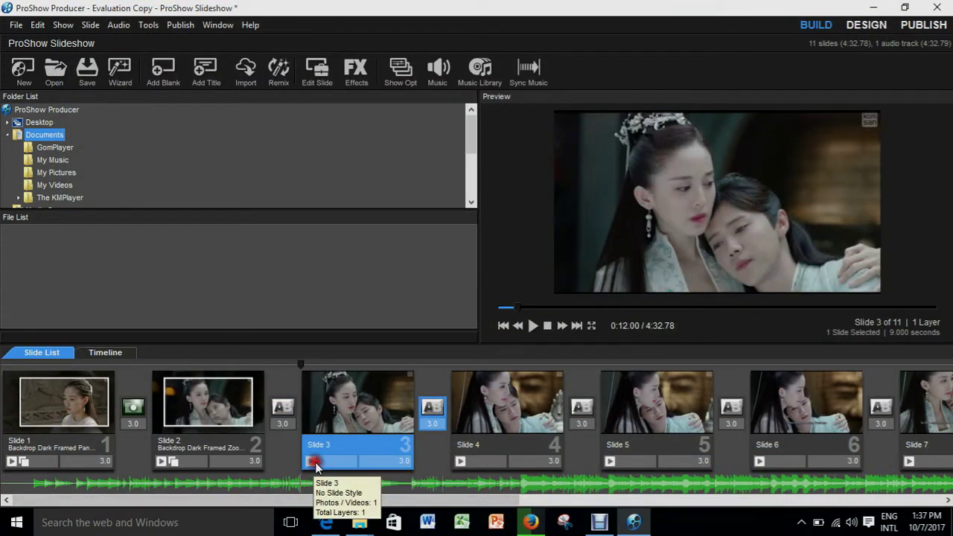
pyautogui.doubleClick(315, 466)
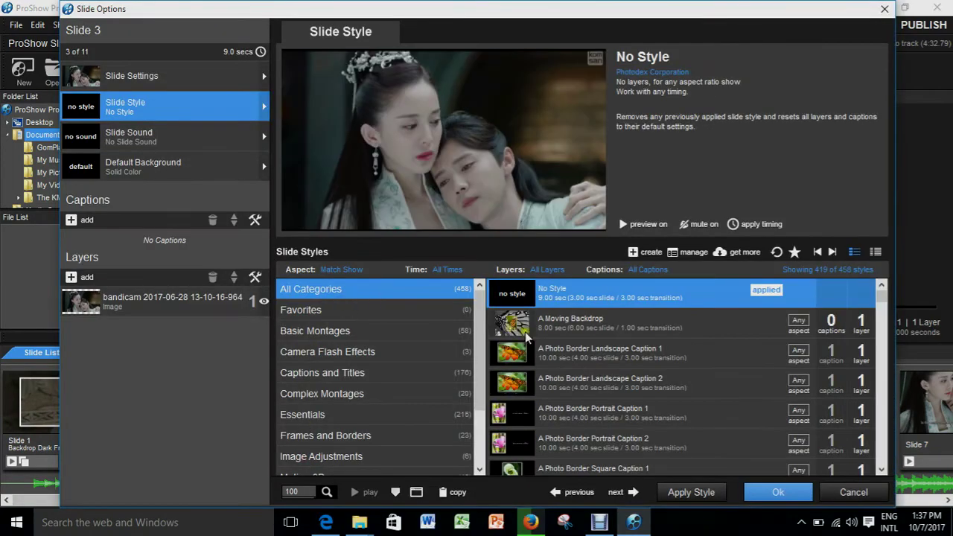
pyautogui.scroll(-5, 551, 348)
pyautogui.click(312, 435)
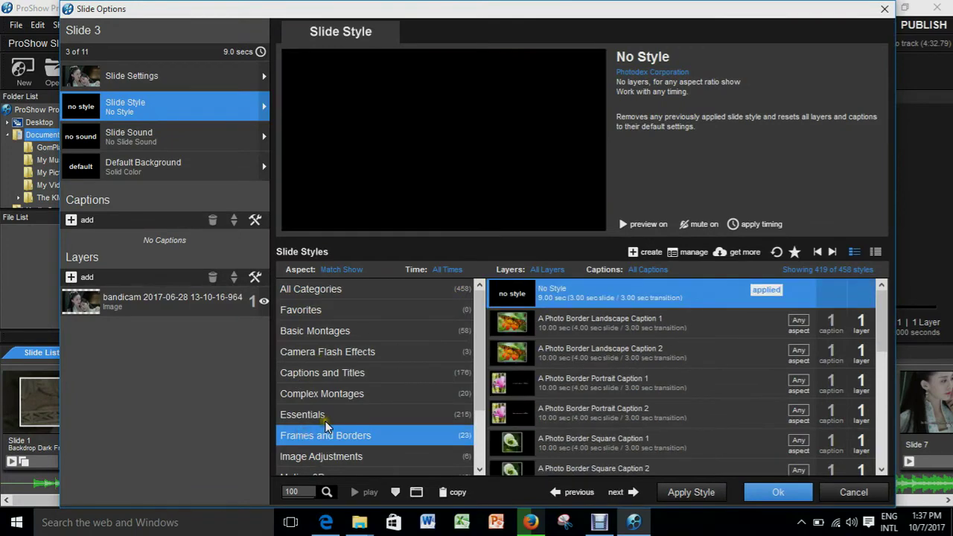
pyautogui.scroll(-2, 325, 423)
pyautogui.click(320, 415)
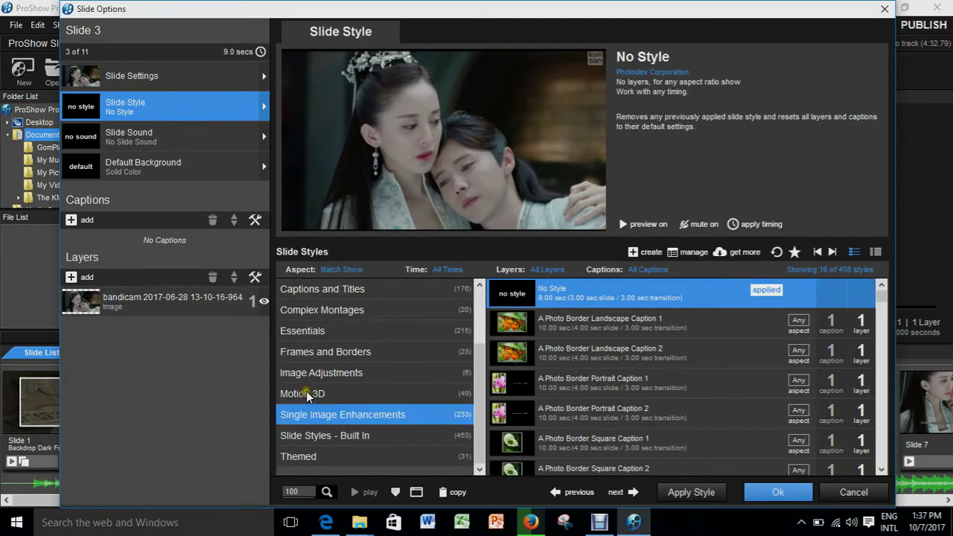
pyautogui.click(306, 392)
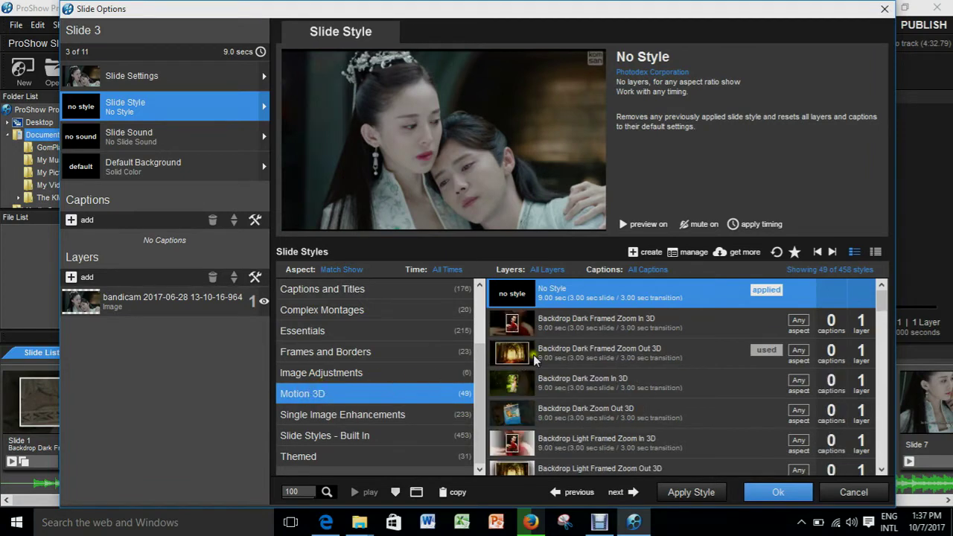
pyautogui.click(314, 456)
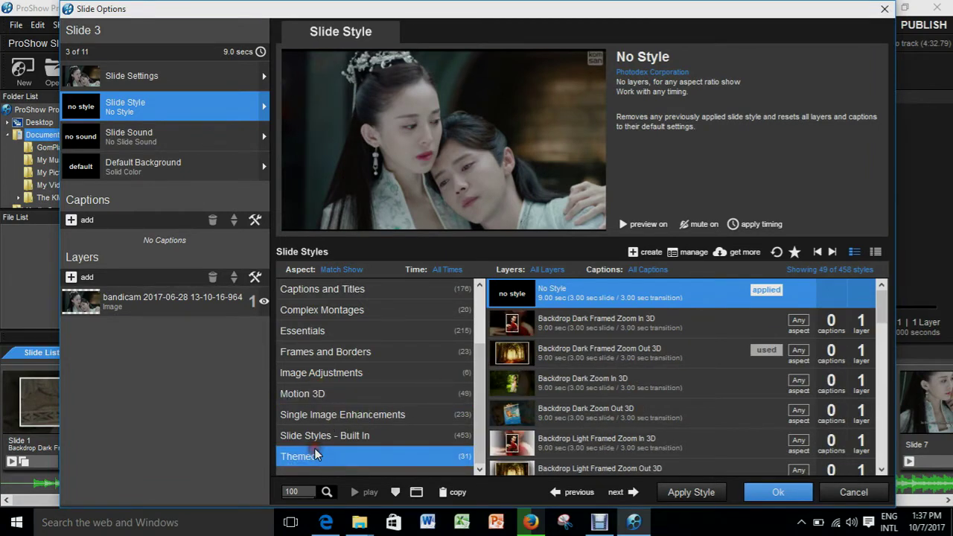
pyautogui.scroll(-1, 519, 366)
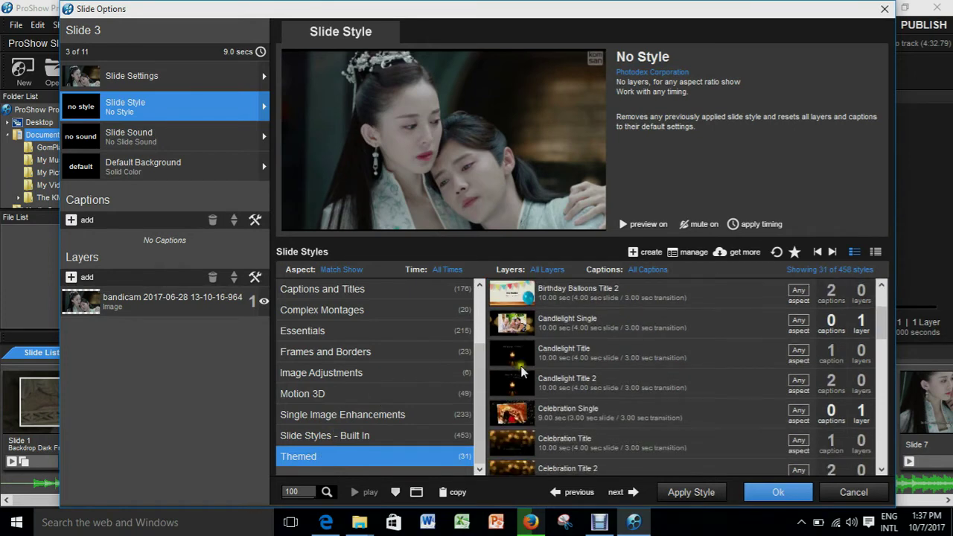
pyautogui.click(519, 337)
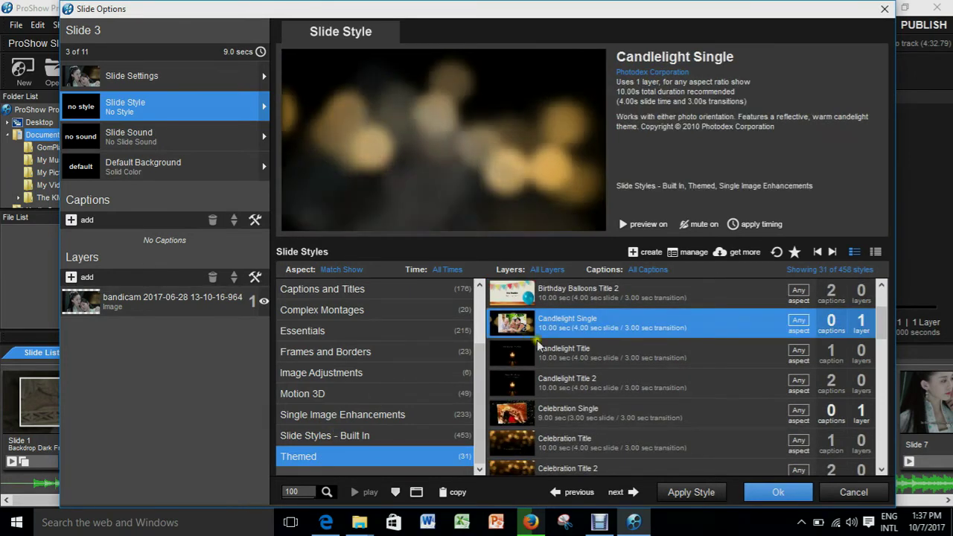
pyautogui.click(685, 492)
pyautogui.click(491, 308)
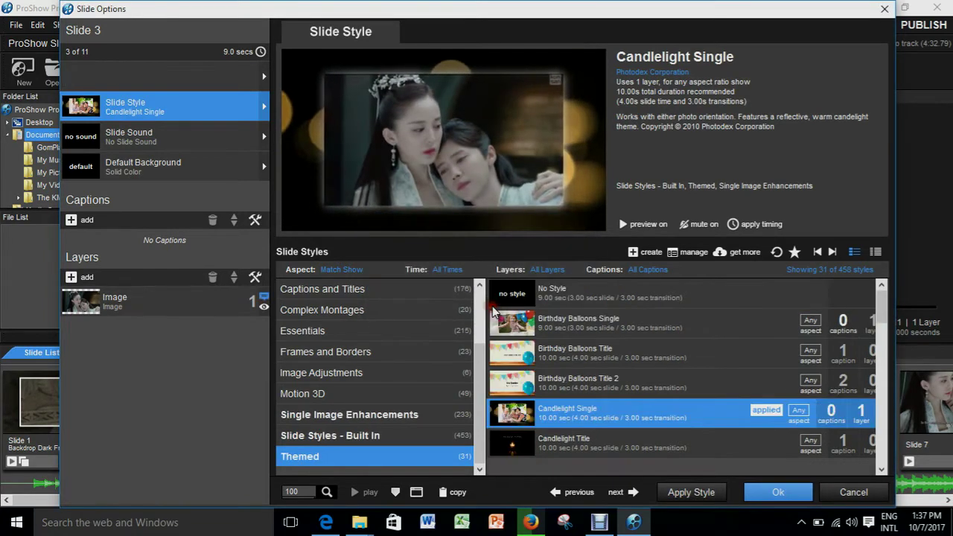
pyautogui.click(779, 493)
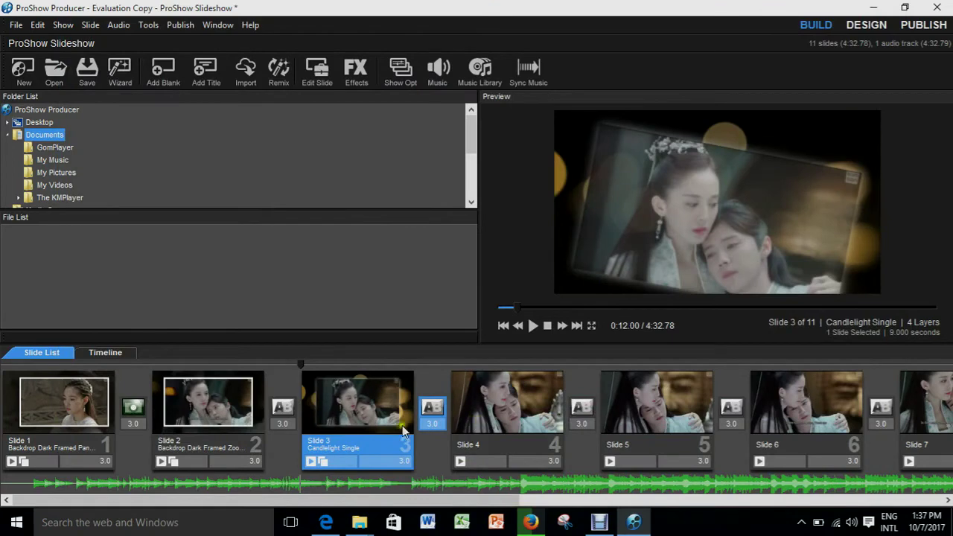
# - Apply the Birthday Balloons transition between slides 2 and 3
pyautogui.doubleClick(285, 412)
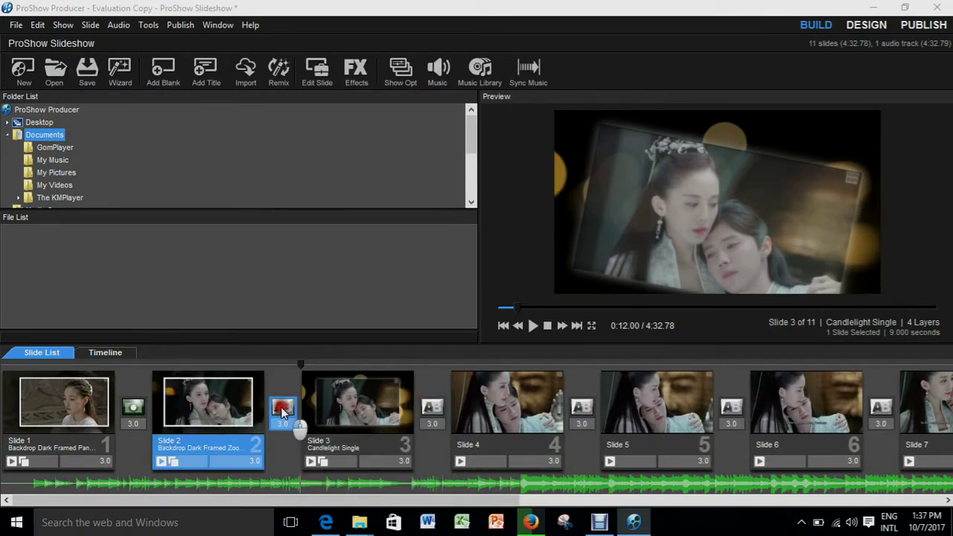
pyautogui.click(382, 173)
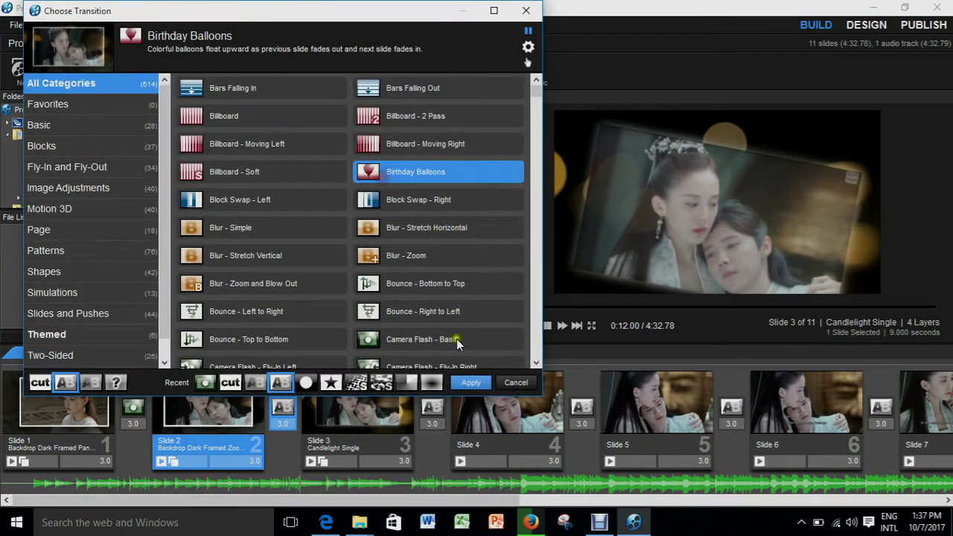
pyautogui.click(457, 382)
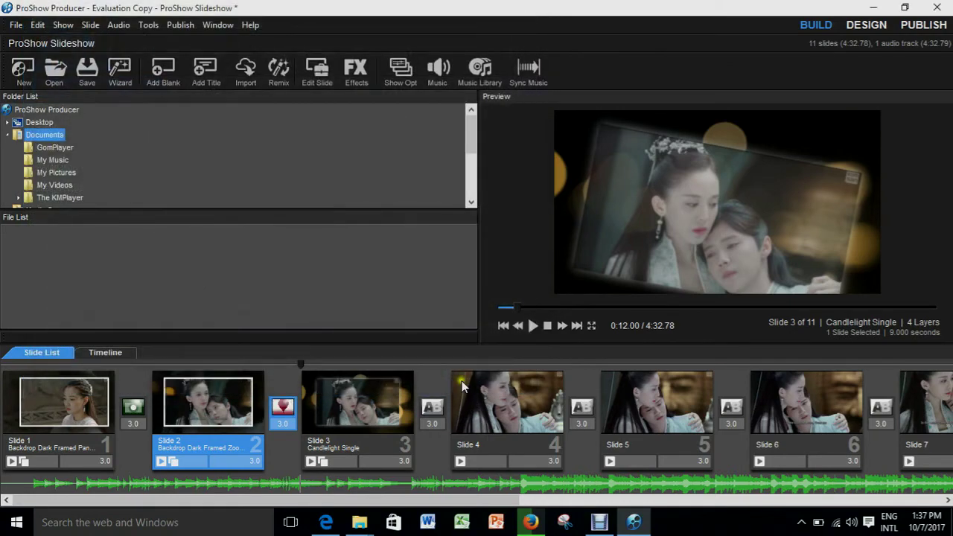
# - Apply the Circle Out - Soft transition between slides 3 and 4
pyautogui.doubleClick(430, 410)
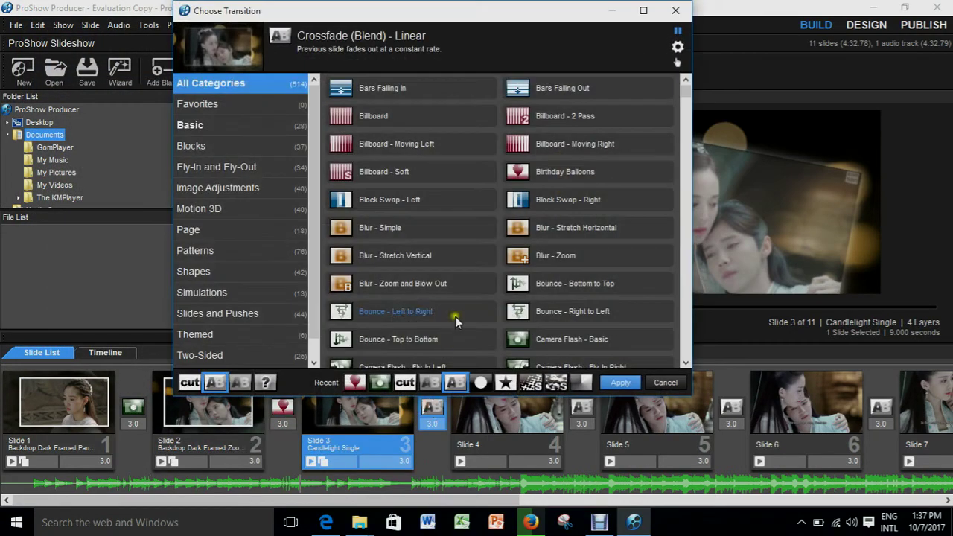
pyautogui.scroll(-4, 527, 306)
pyautogui.click(527, 307)
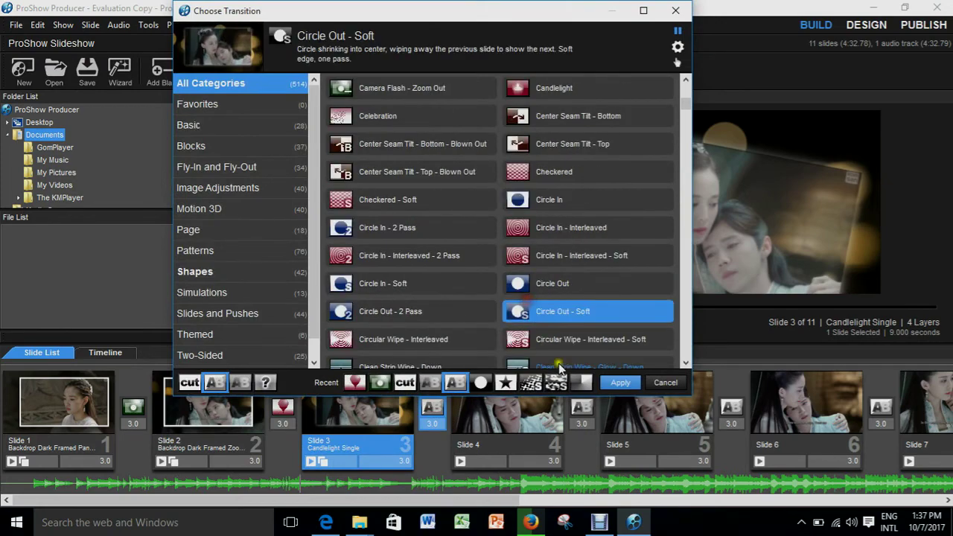
pyautogui.click(613, 381)
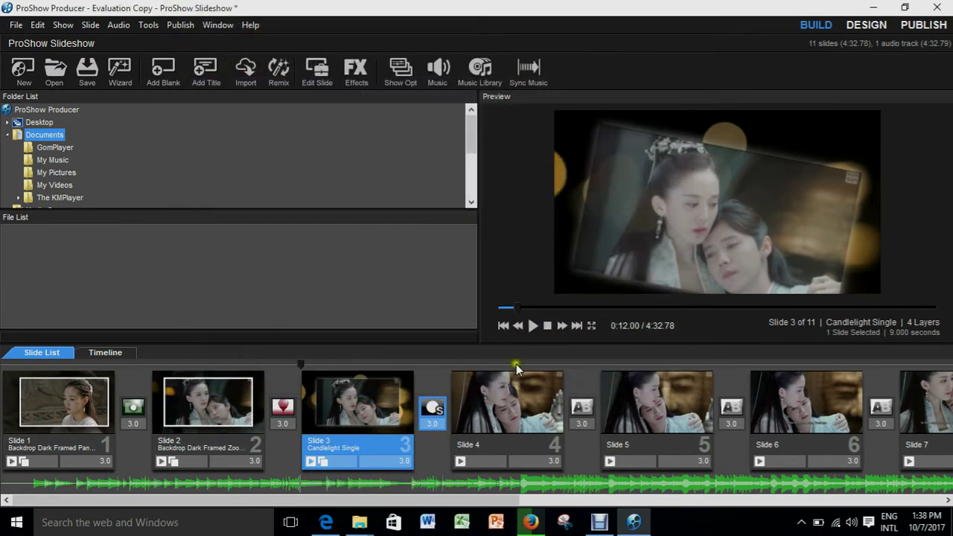
# - Play the show from the beginning through the first four slides, dismissing the download notification, and pause it
pyautogui.moveTo(511, 310); pyautogui.dragTo(485, 309)
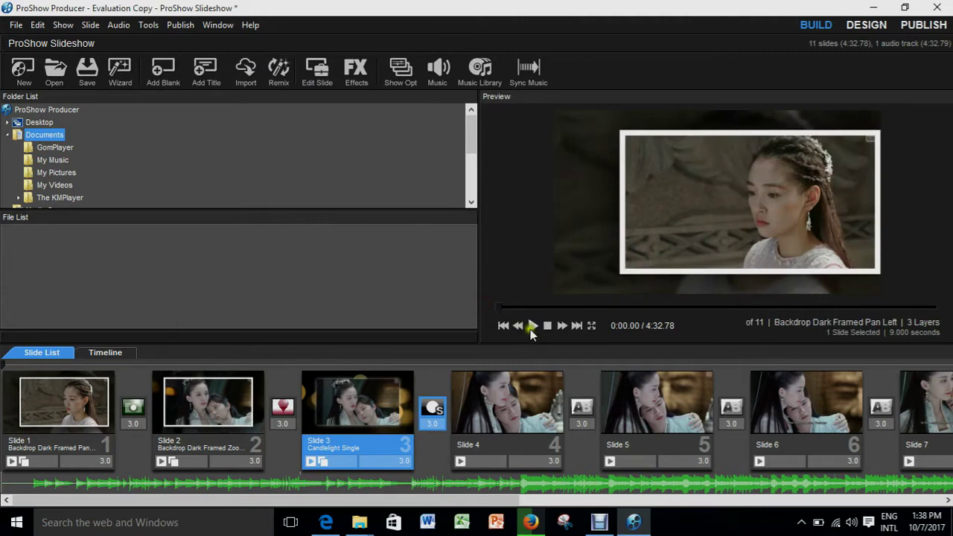
pyautogui.click(531, 327)
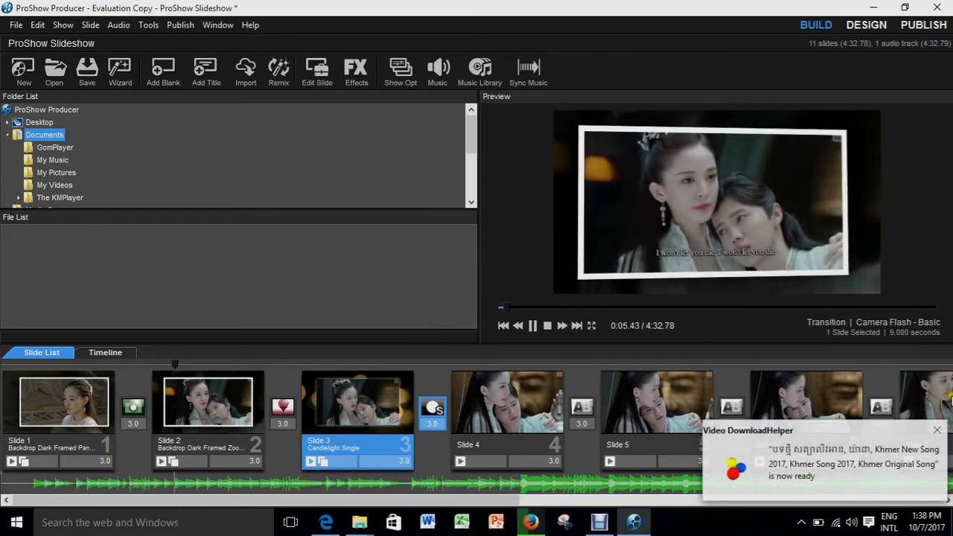
pyautogui.click(936, 432)
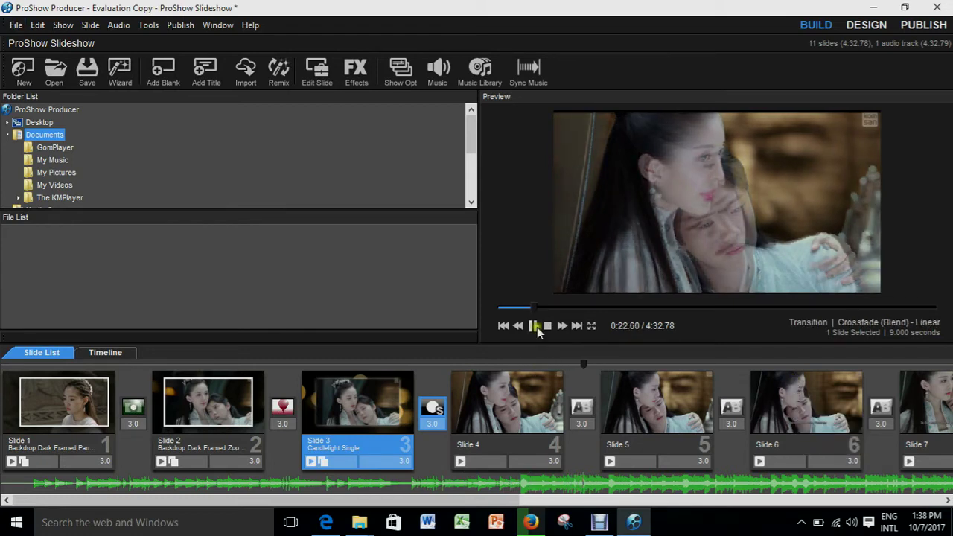
pyautogui.click(536, 325)
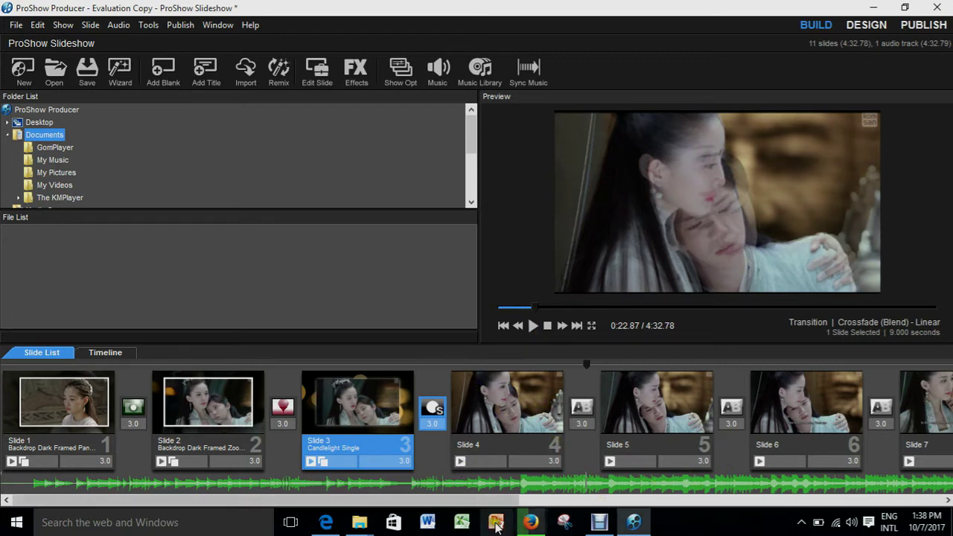
# - Switch to publishing the show and start creating output in the Video for Web, Devices and Computers format
pyautogui.moveTo(415, 500); pyautogui.dragTo(872, 492)
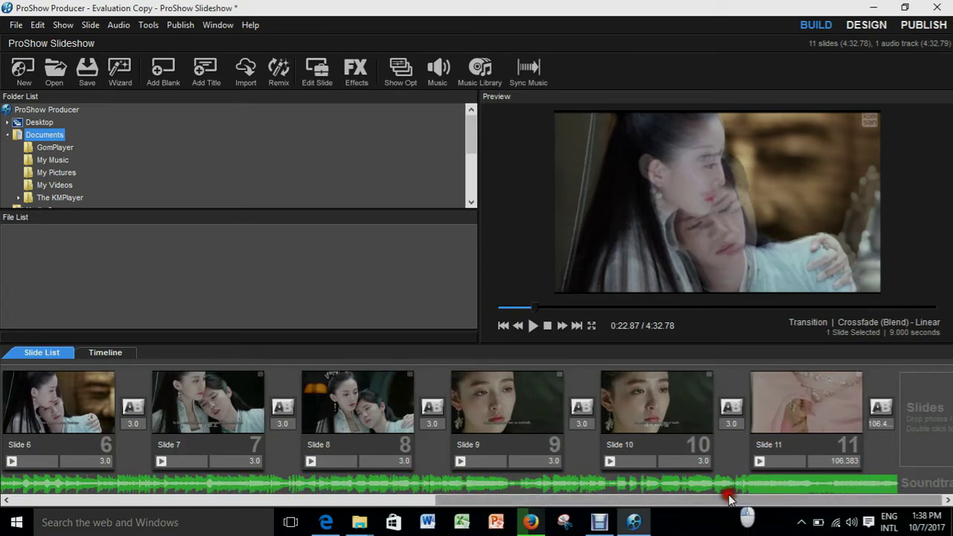
pyautogui.click(672, 495)
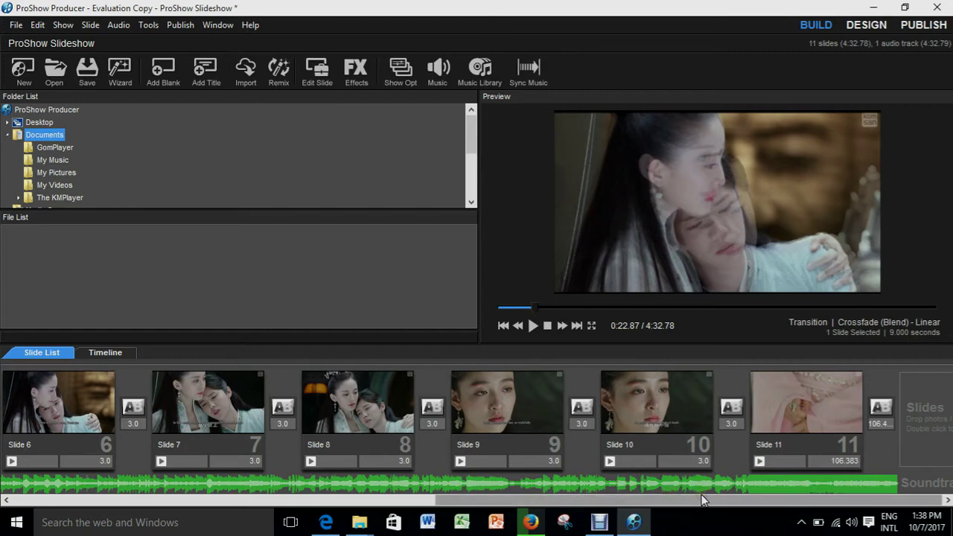
pyautogui.click(920, 28)
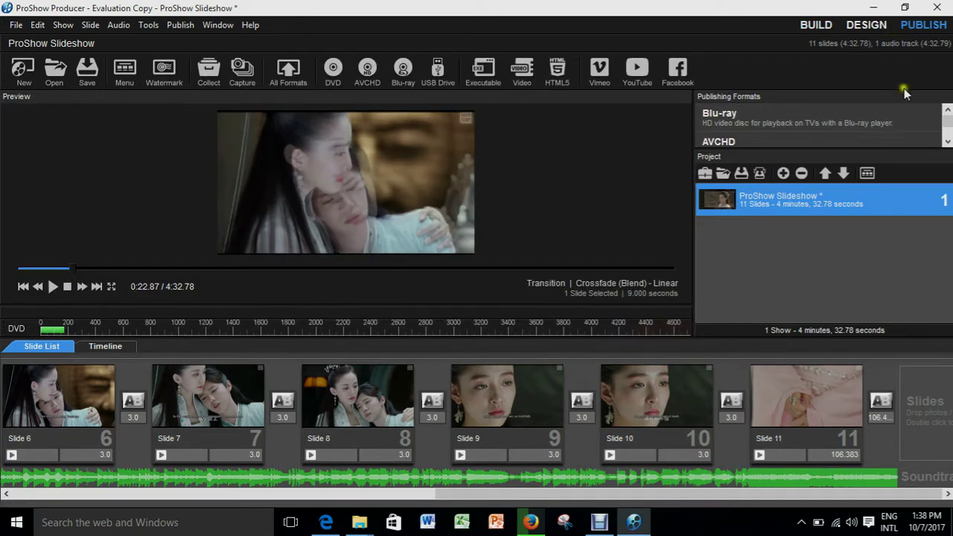
pyautogui.click(946, 144)
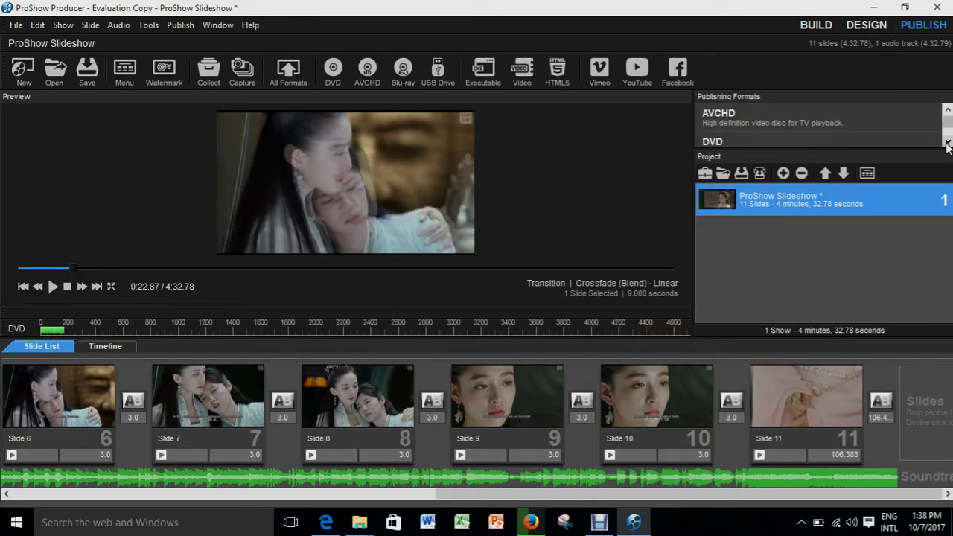
pyautogui.click(946, 143)
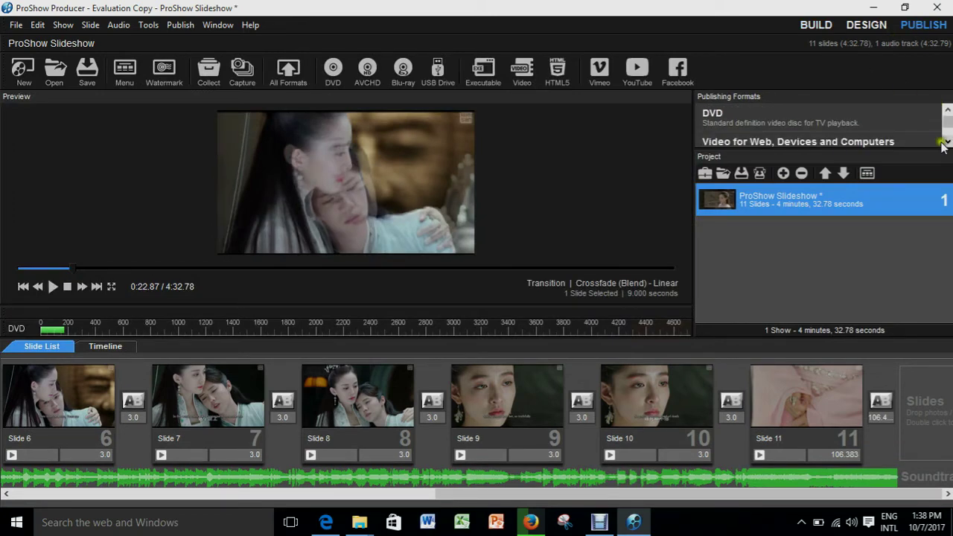
pyautogui.click(945, 143)
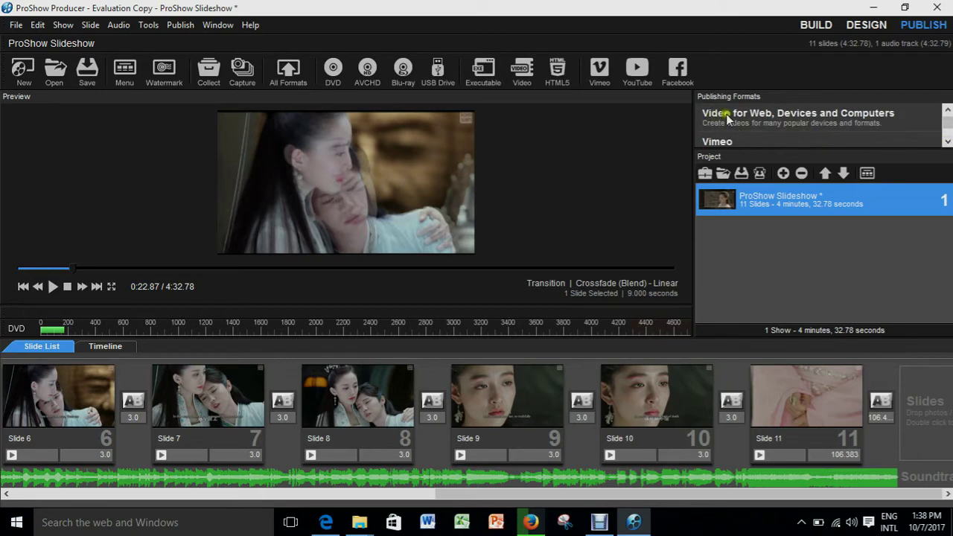
pyautogui.click(831, 116)
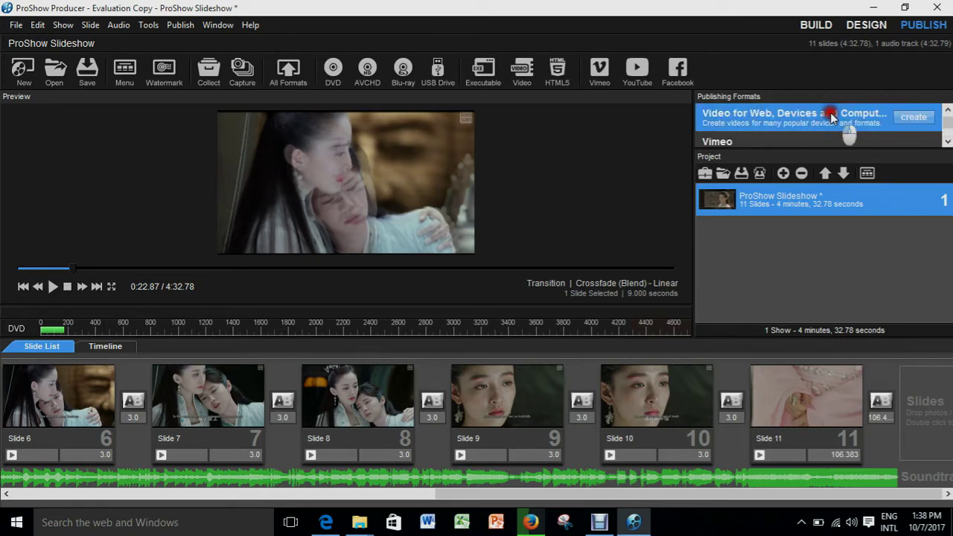
pyautogui.click(906, 122)
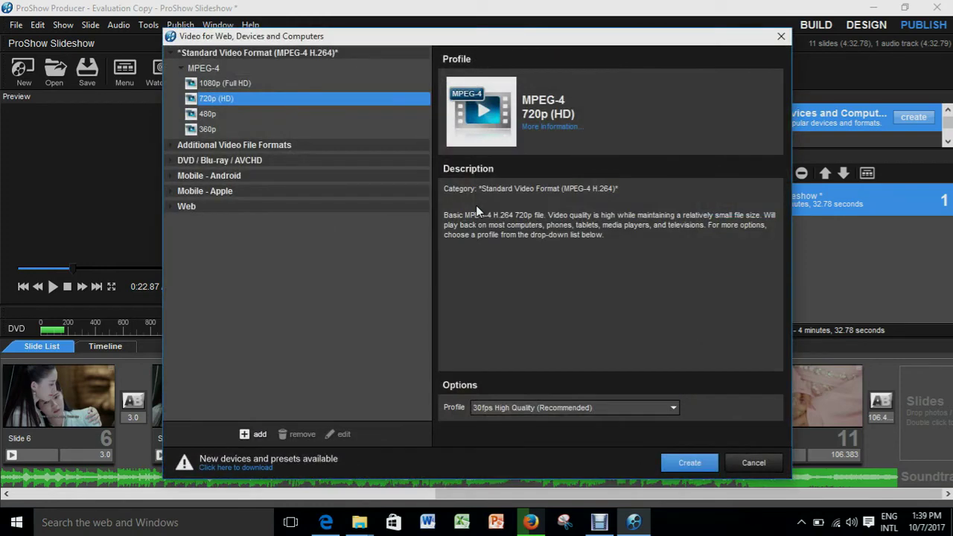
# - Compare the 1080p and 480p MPEG-4 presets, select 720p (HD) and create the video with it
pyautogui.click(222, 85)
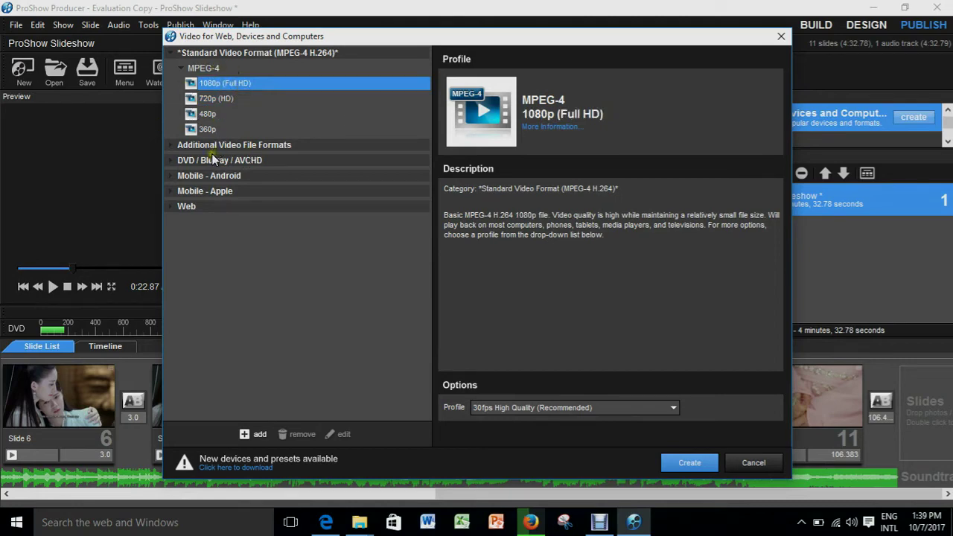
pyautogui.click(212, 116)
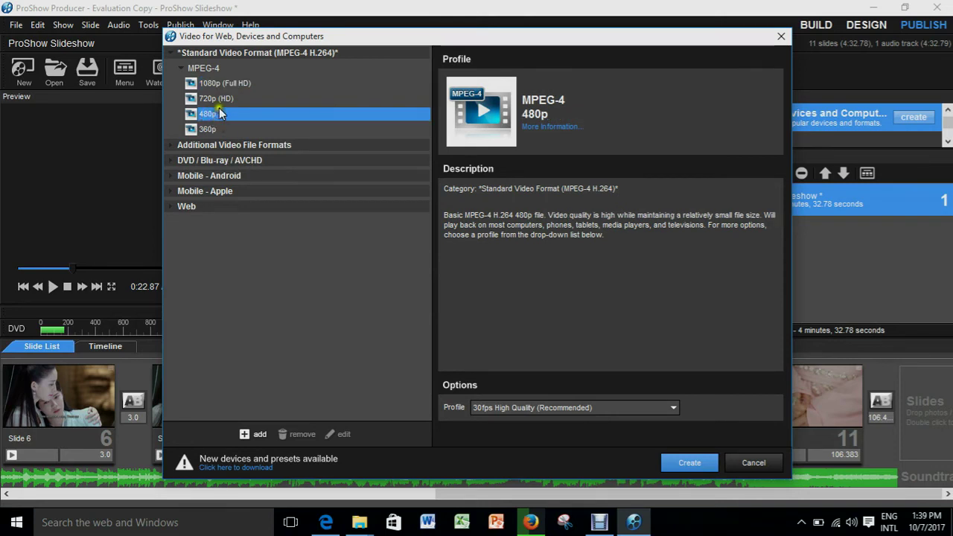
pyautogui.click(215, 99)
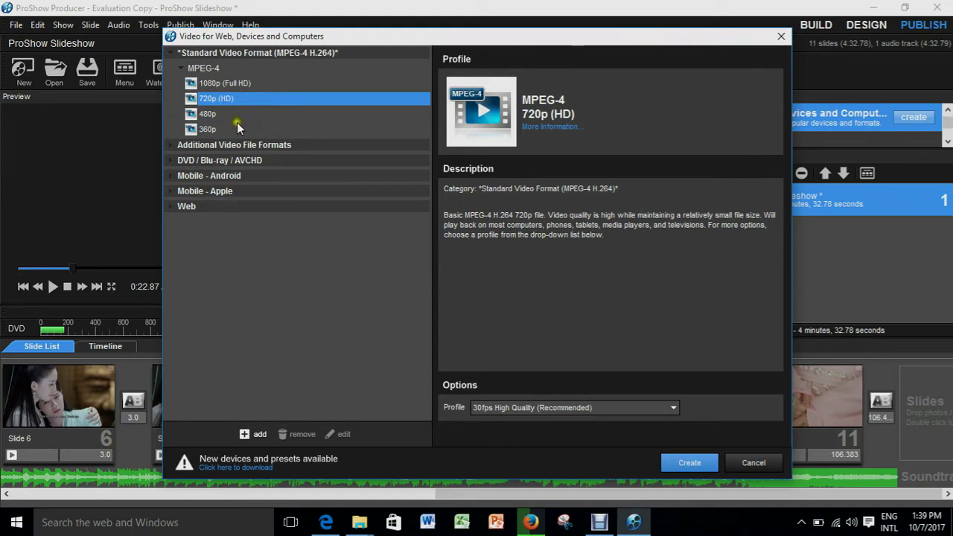
pyautogui.click(682, 461)
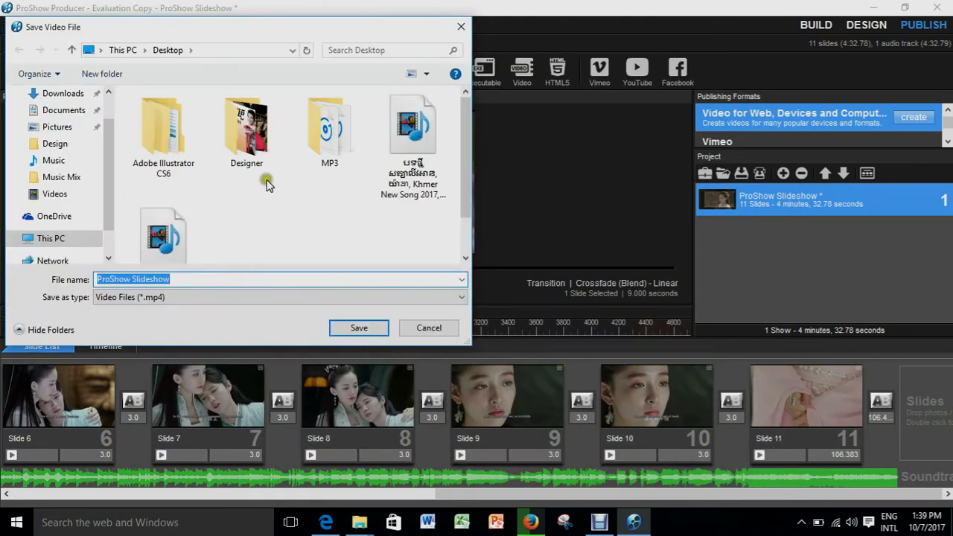
# - Save the video to the Desktop as ProShow Slideshow in MP4 format and start rendering
pyautogui.scroll(2, 111, 145)
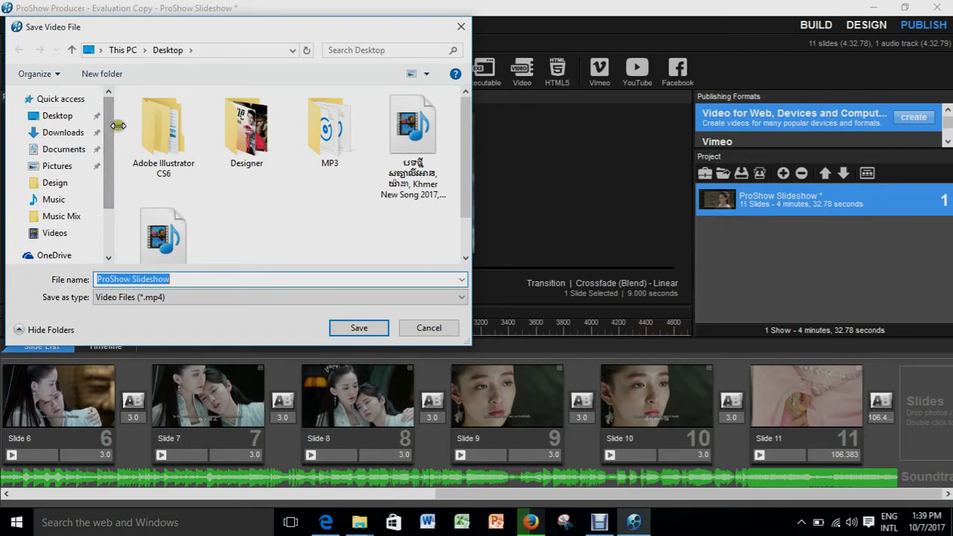
pyautogui.click(83, 119)
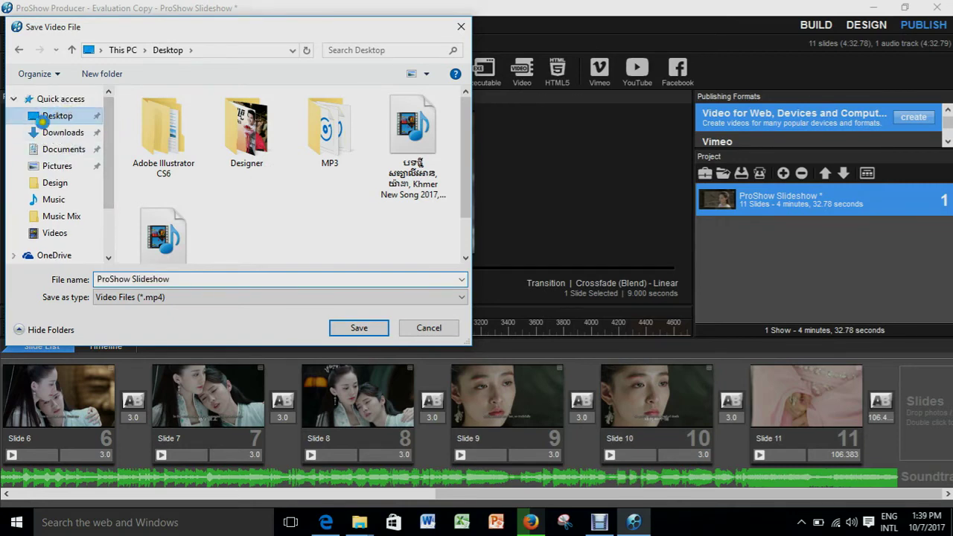
pyautogui.click(359, 330)
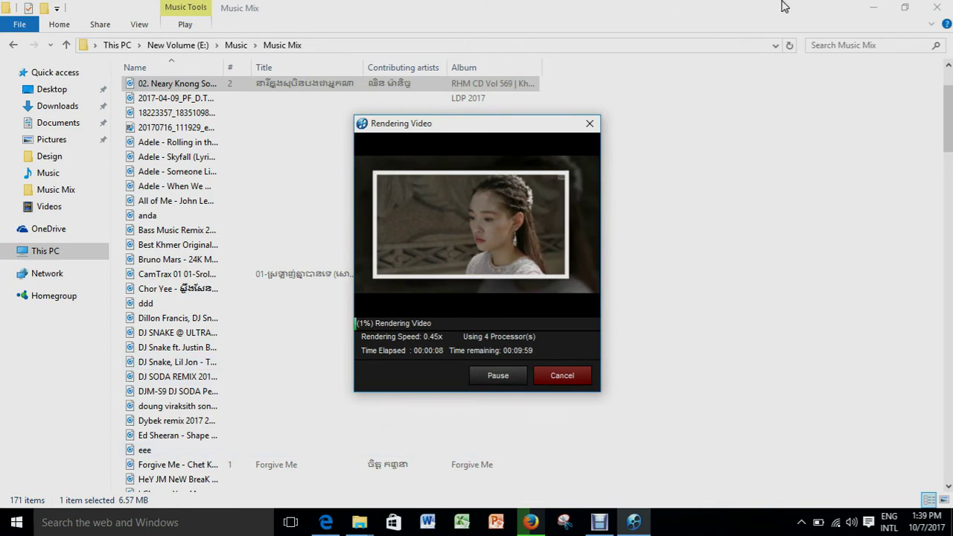
# - Minimize the Music Mix folder and the rendering ProShow Producer window, and refresh the desktop
pyautogui.click(873, 6)
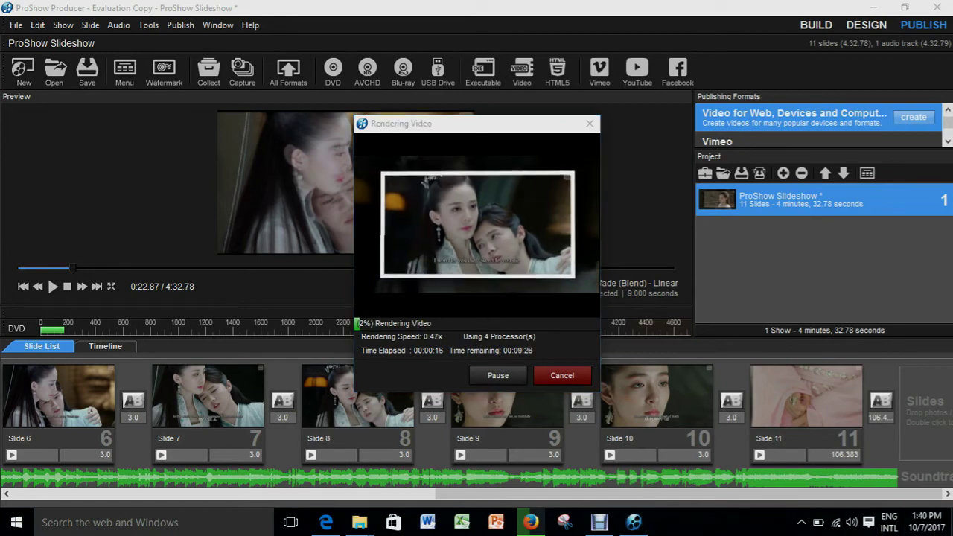
pyautogui.click(871, 7)
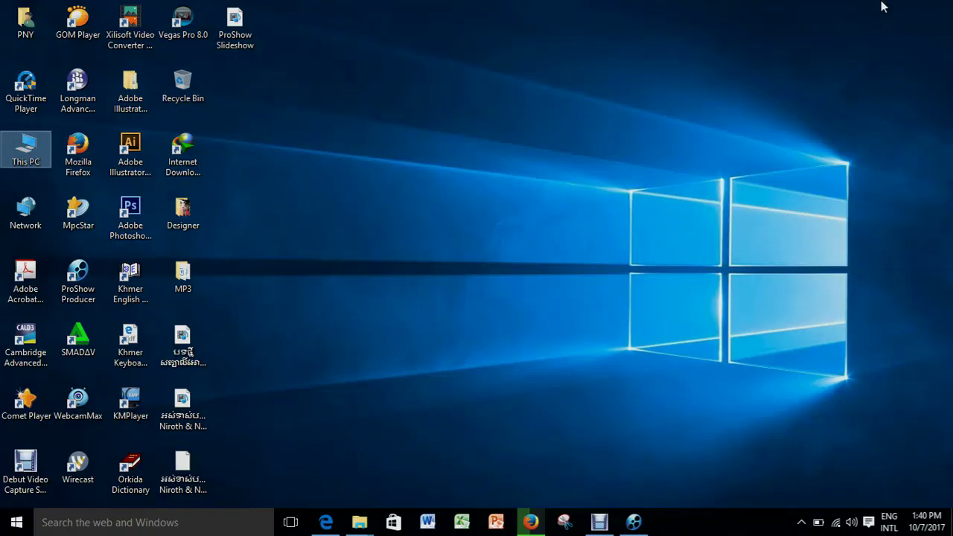
pyautogui.rightClick(359, 136)
pyautogui.click(387, 172)
pyautogui.rightClick(363, 143)
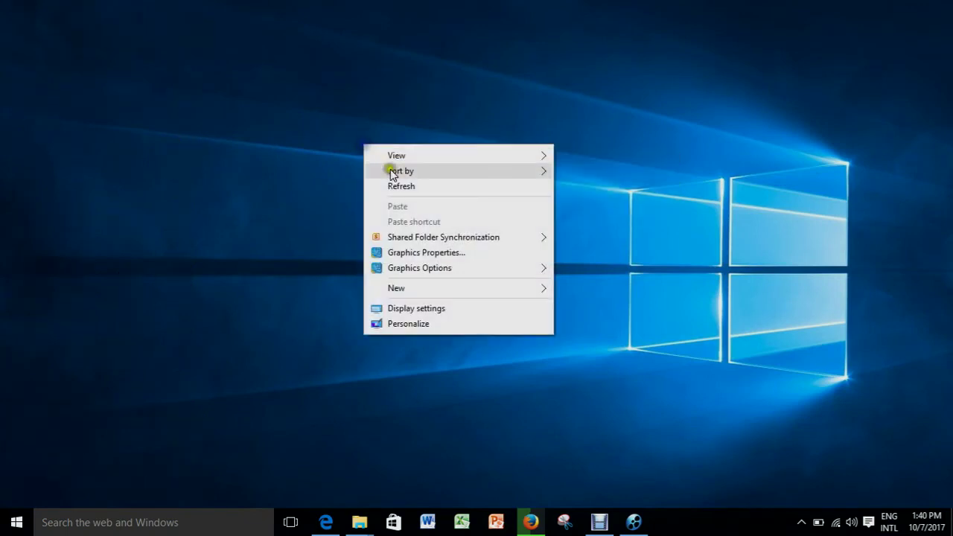
pyautogui.click(401, 186)
pyautogui.rightClick(362, 153)
pyautogui.click(404, 196)
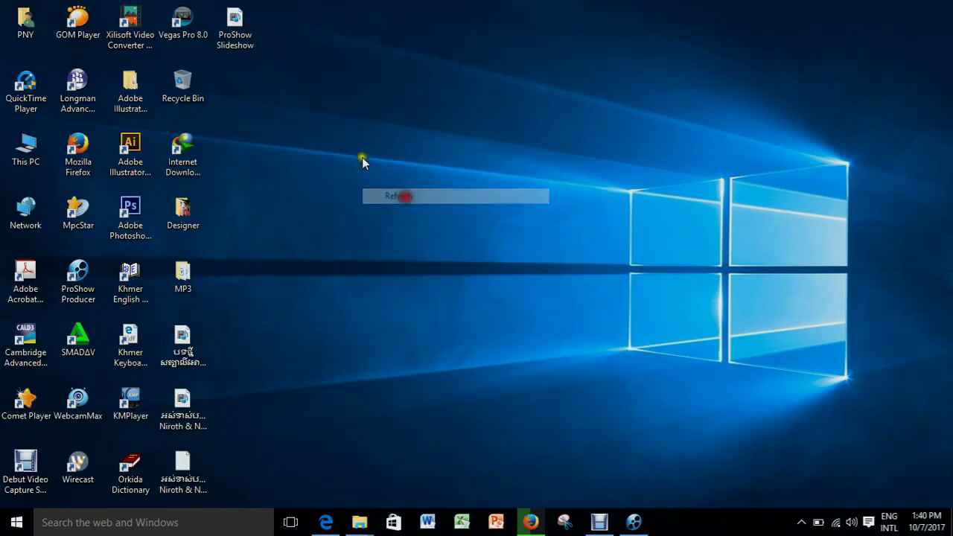
pyautogui.rightClick(347, 144)
pyautogui.click(372, 186)
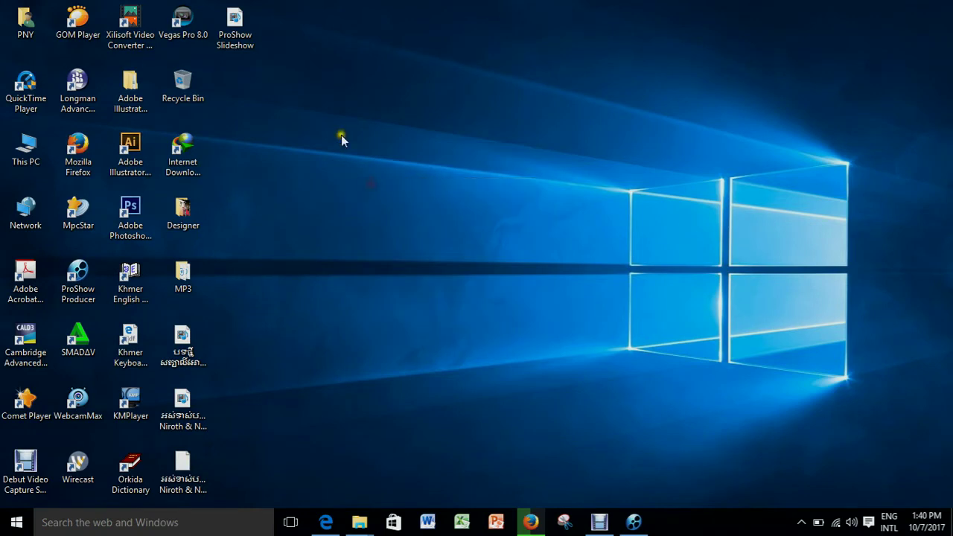
pyautogui.rightClick(342, 140)
pyautogui.click(373, 177)
pyautogui.rightClick(348, 140)
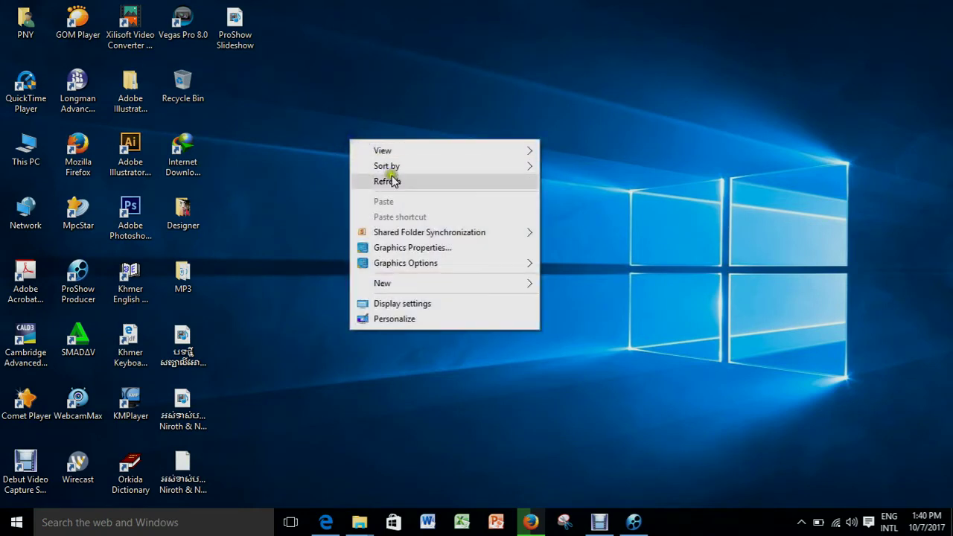
pyautogui.click(391, 177)
pyautogui.rightClick(332, 131)
pyautogui.click(366, 176)
pyautogui.rightClick(345, 133)
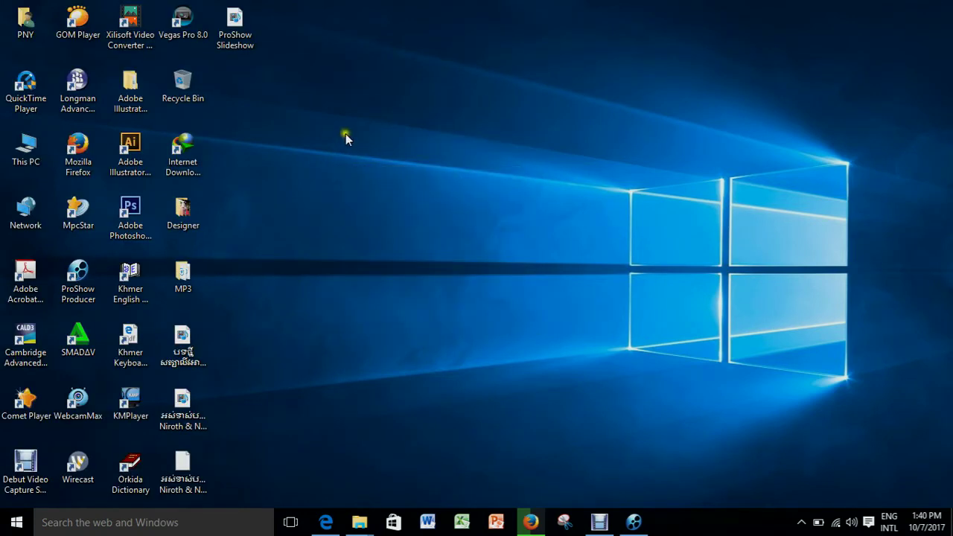
pyautogui.click(379, 171)
pyautogui.rightClick(357, 134)
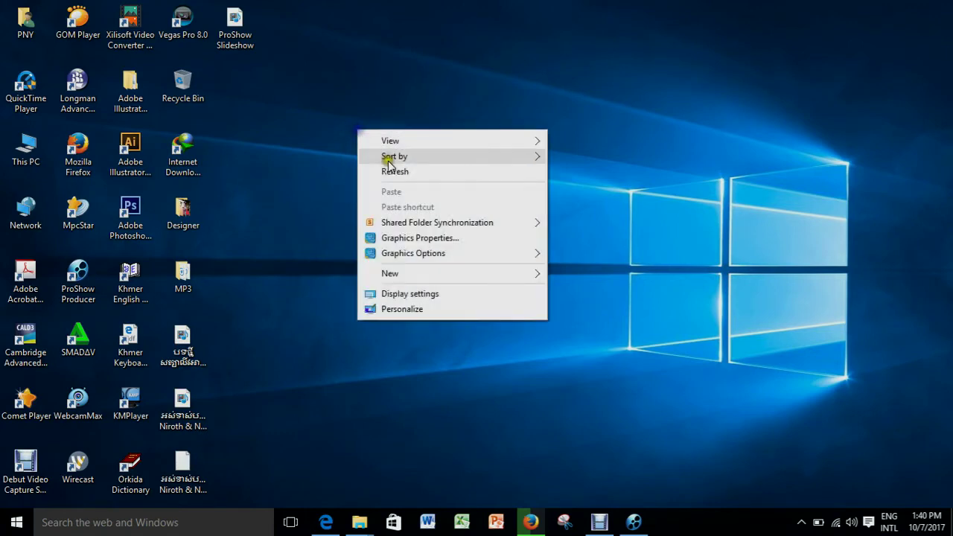
pyautogui.click(391, 175)
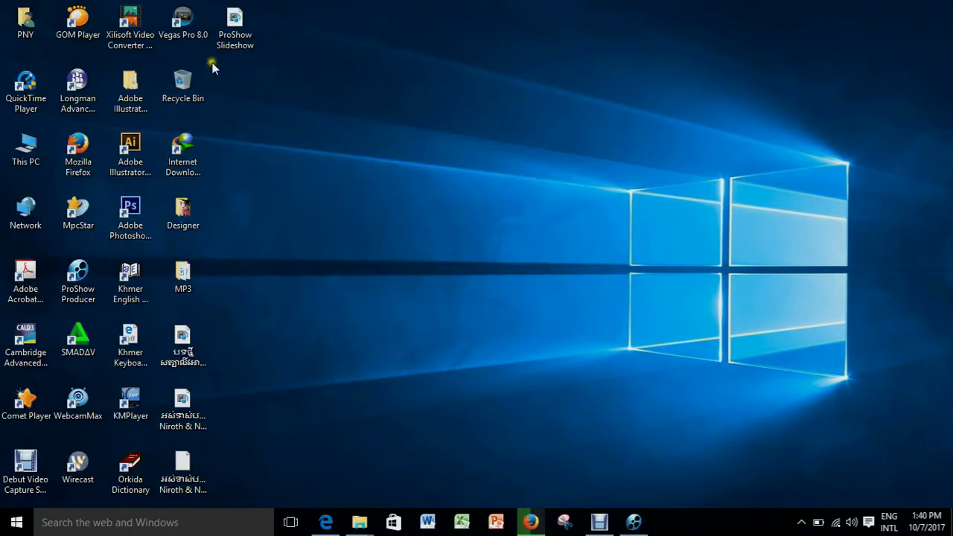
# - Try to play the ProShow Slideshow video from the desktop during rendering, and return to the desktop
pyautogui.doubleClick(235, 20)
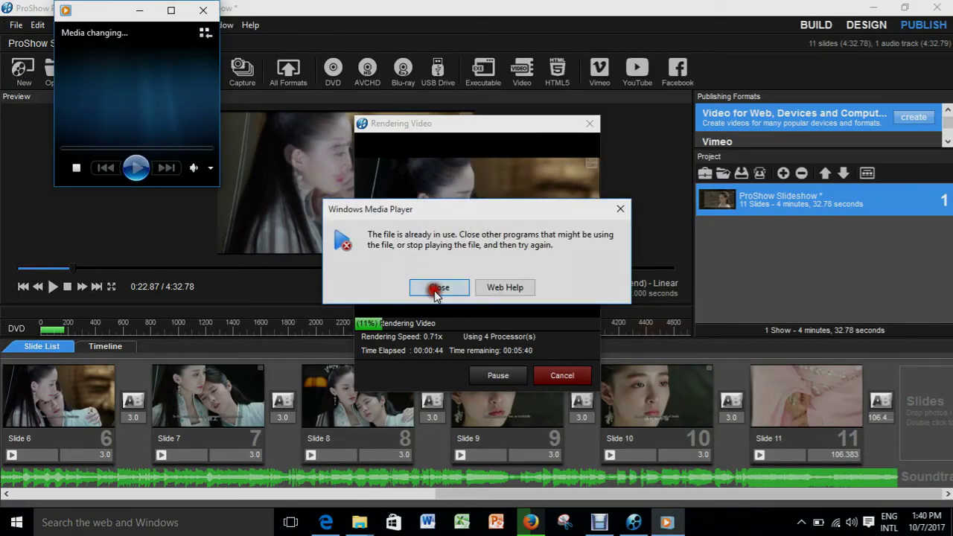
pyautogui.click(436, 286)
pyautogui.press('super+d')
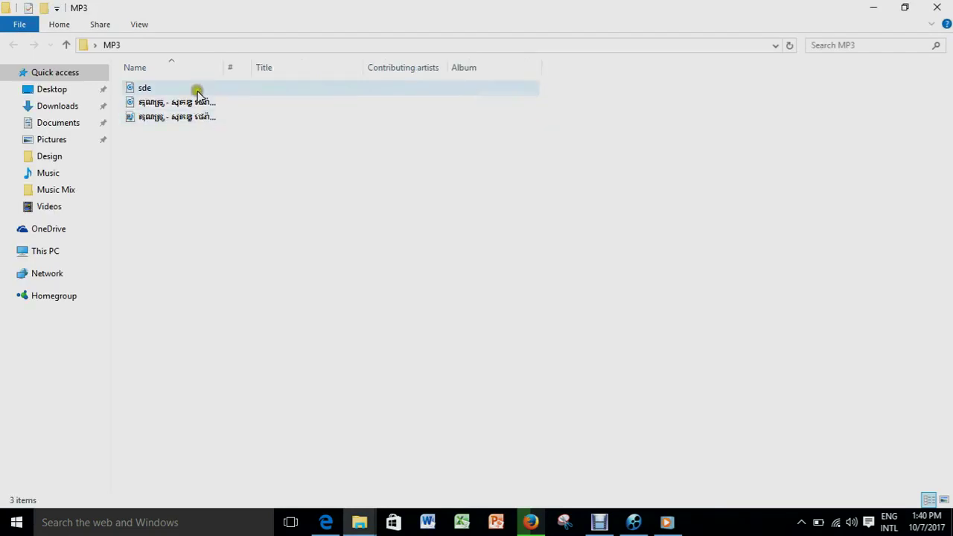
# - Open the sde track from the MP3 folder, and close the Music player and the folder
pyautogui.click(199, 88)
pyautogui.doubleClick(288, 90)
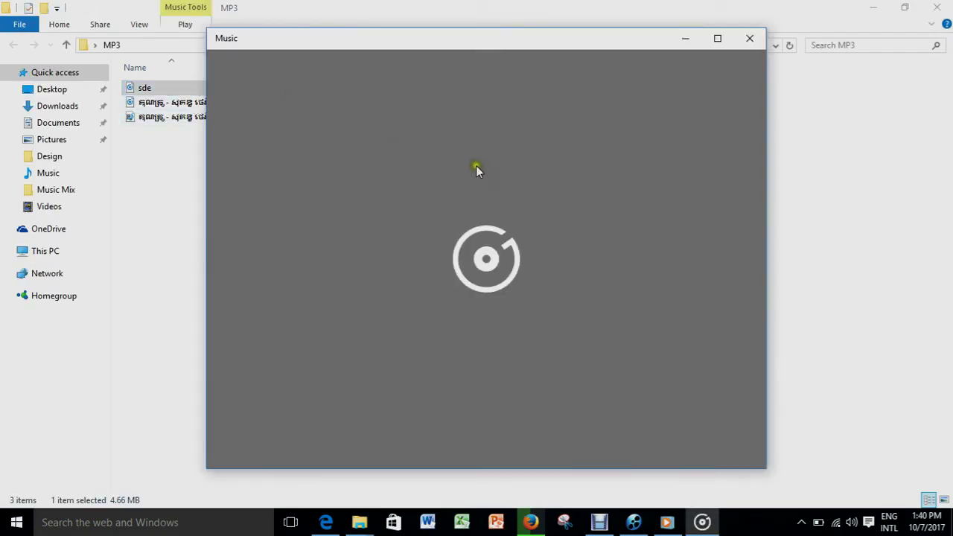
pyautogui.click(748, 42)
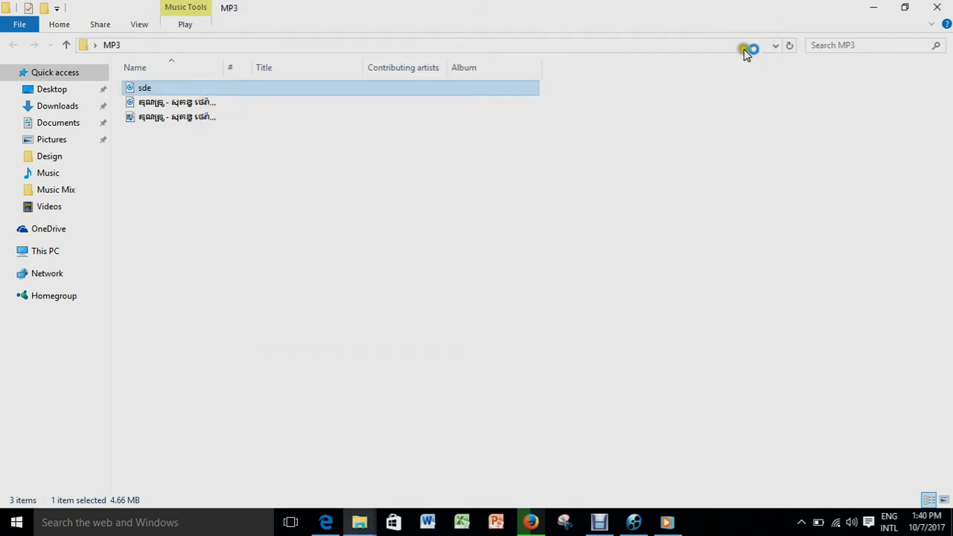
pyautogui.click(205, 104)
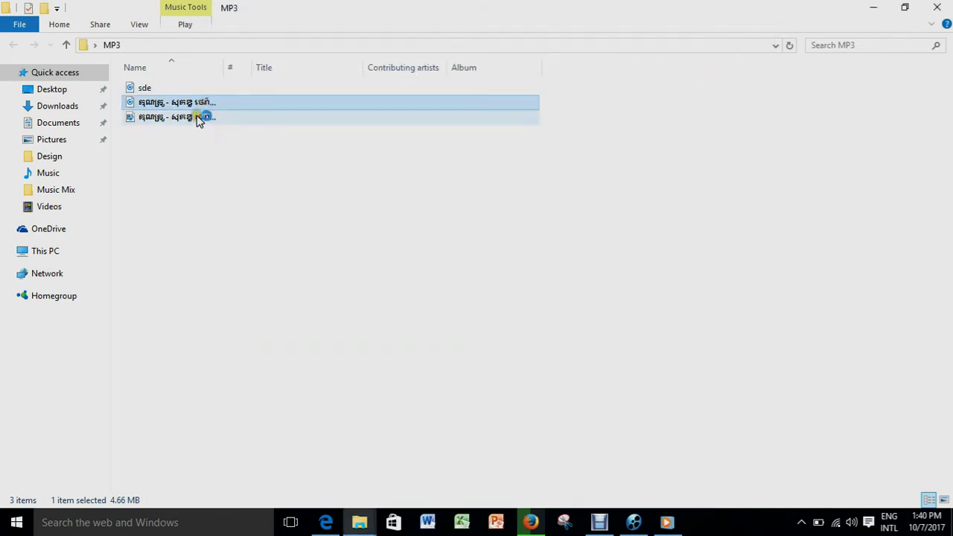
pyautogui.click(932, 13)
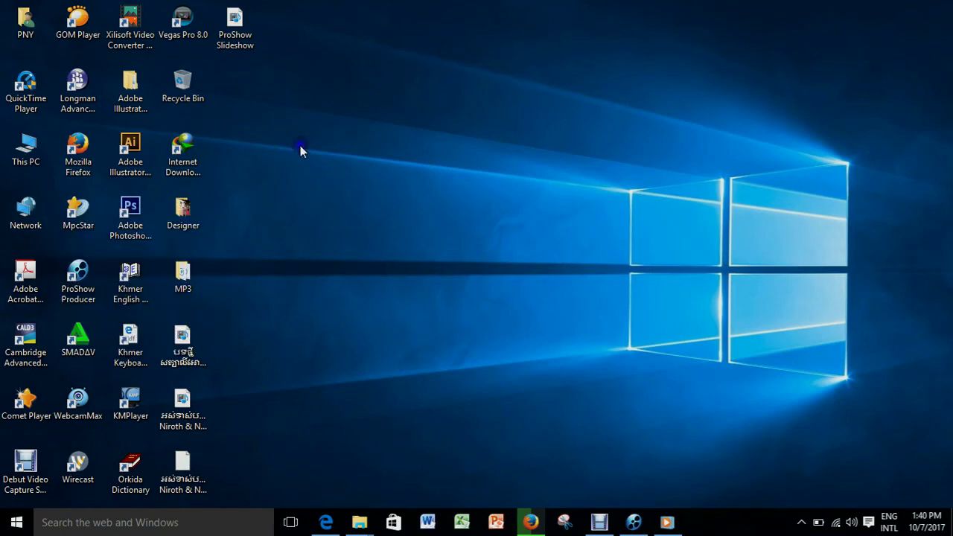
# - Refresh the desktop, open the media file below the MP3 folder's neighbouring file, and close the Music player
pyautogui.rightClick(300, 145)
pyautogui.click(320, 188)
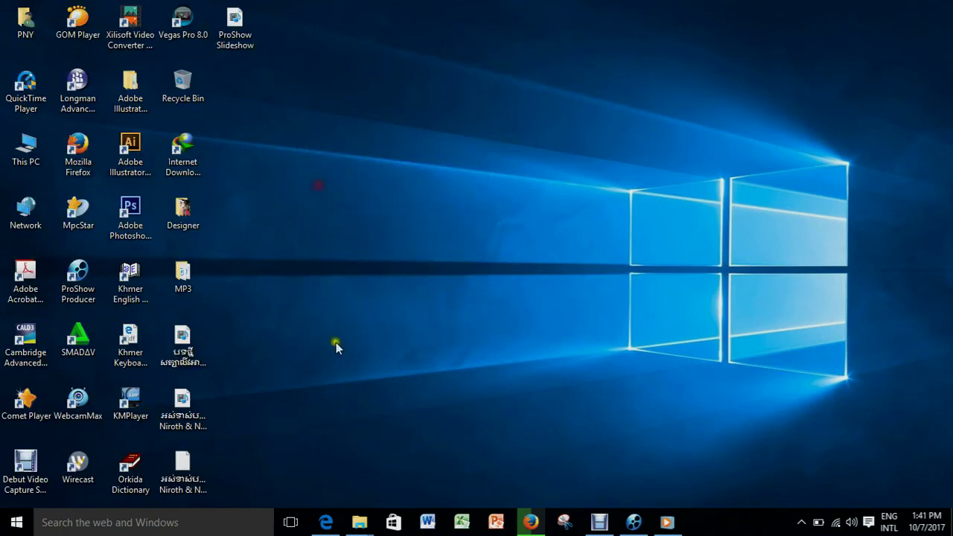
pyautogui.doubleClick(185, 406)
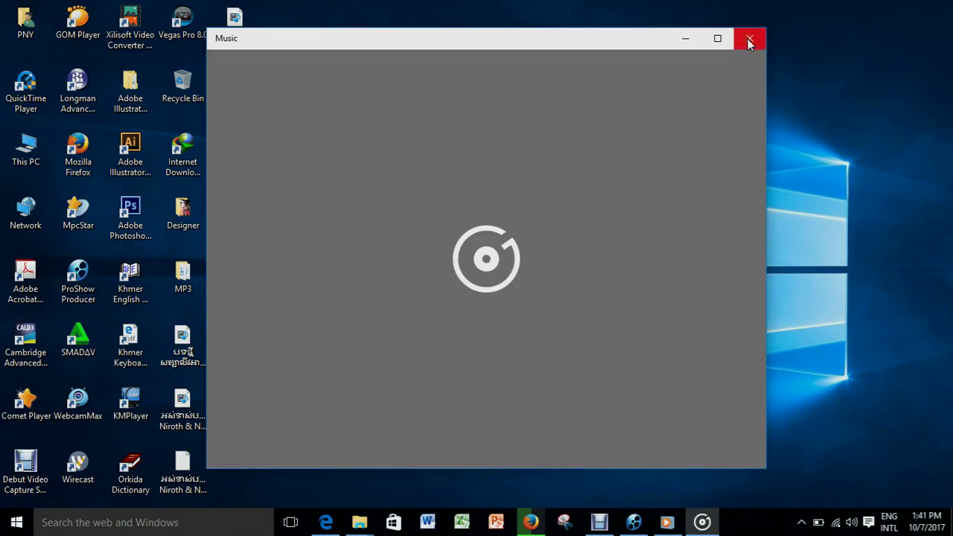
pyautogui.click(750, 38)
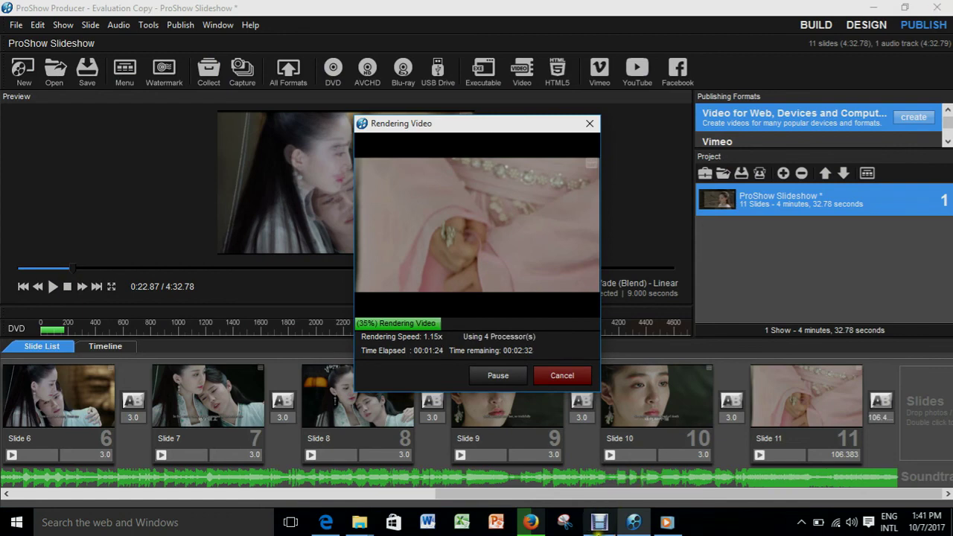
pyautogui.click(599, 522)
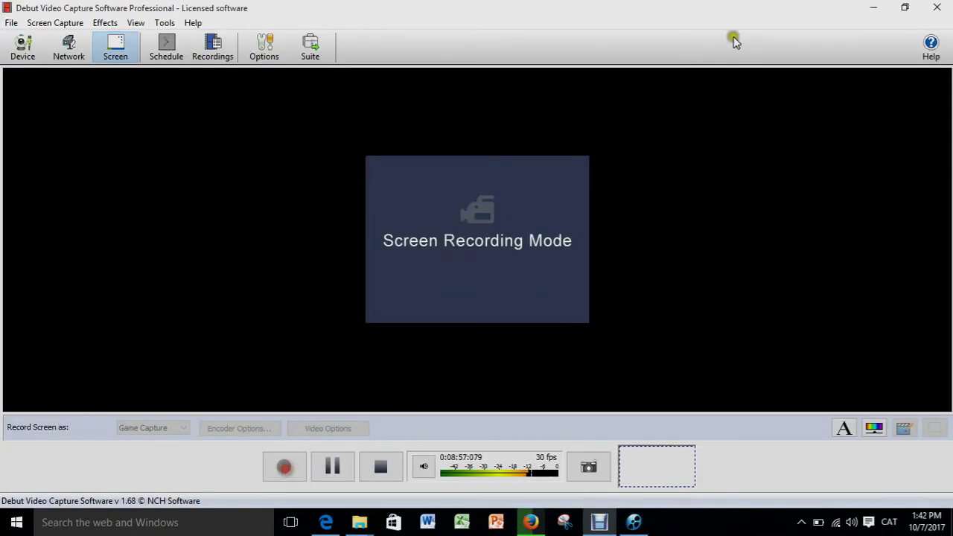
pyautogui.click(875, 8)
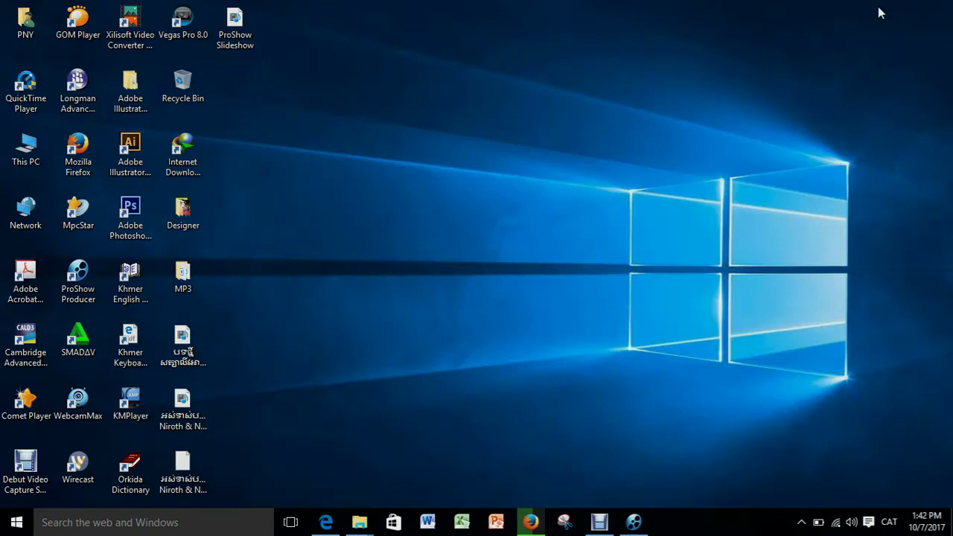
pyautogui.rightClick(569, 164)
pyautogui.click(602, 199)
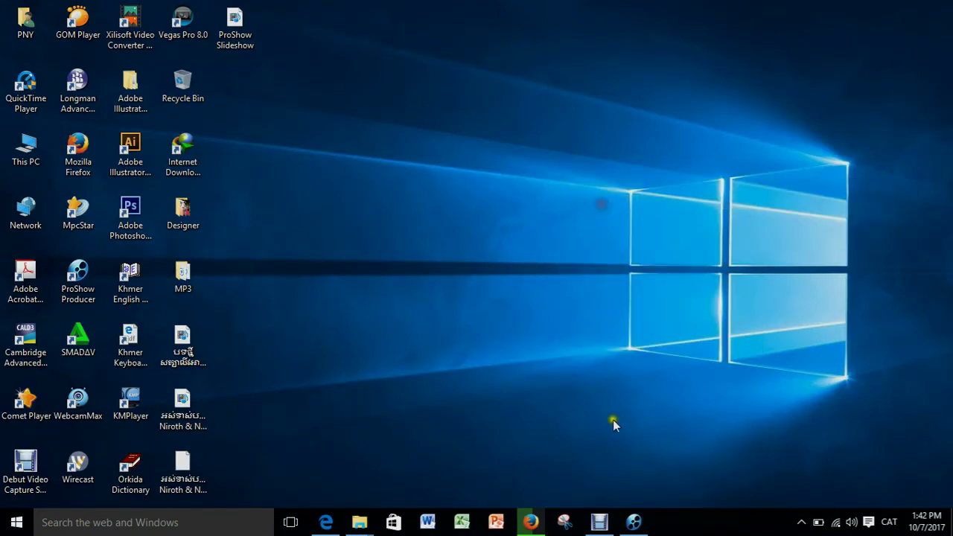
pyautogui.click(601, 523)
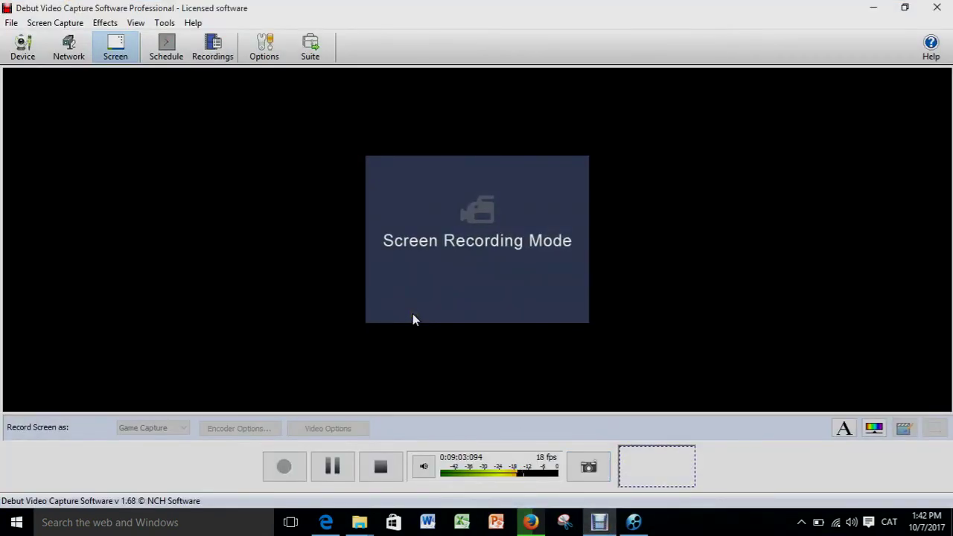
pyautogui.click(873, 8)
pyautogui.rightClick(439, 221)
pyautogui.click(466, 269)
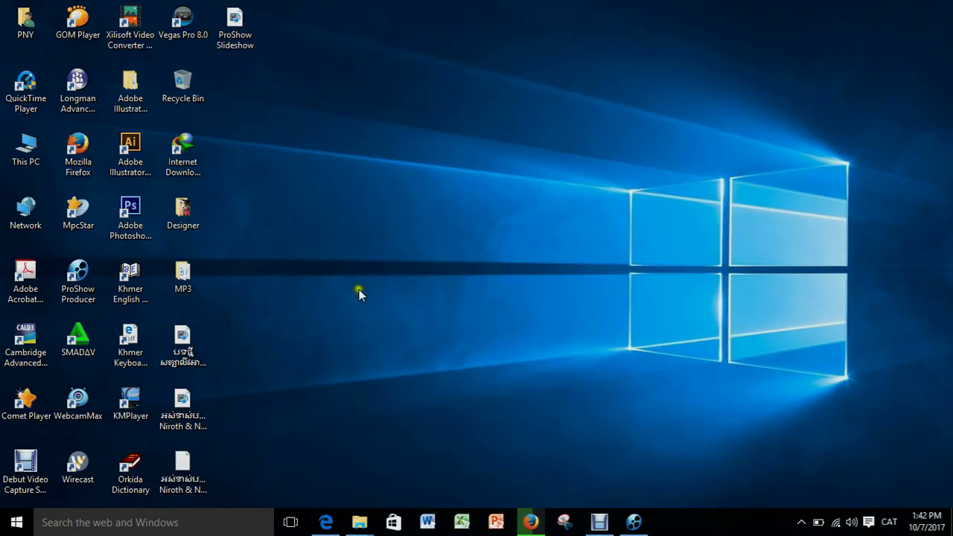
# - Play the rendered ProShow Slideshow video from the desktop in full screen, return it to a window and close the player
pyautogui.doubleClick(235, 23)
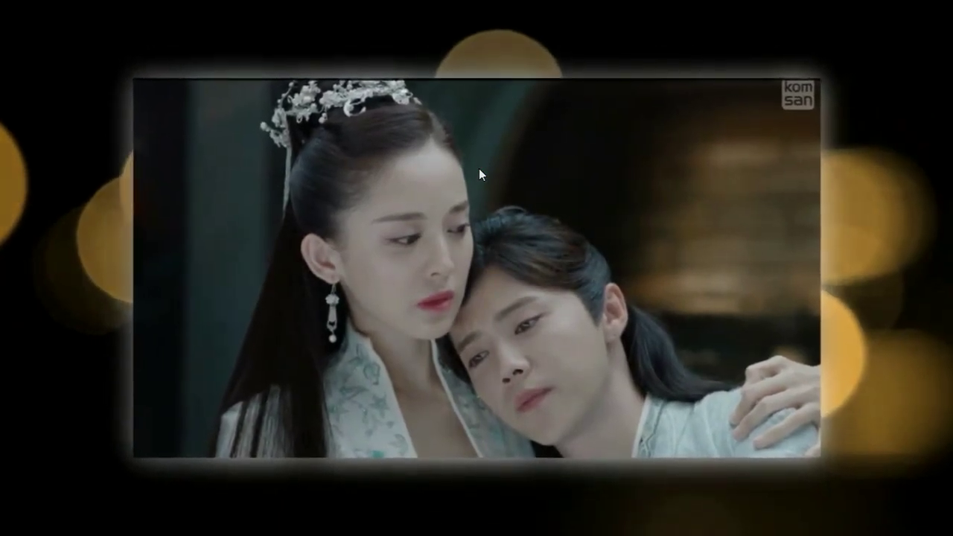
pyautogui.moveTo(478, 169)
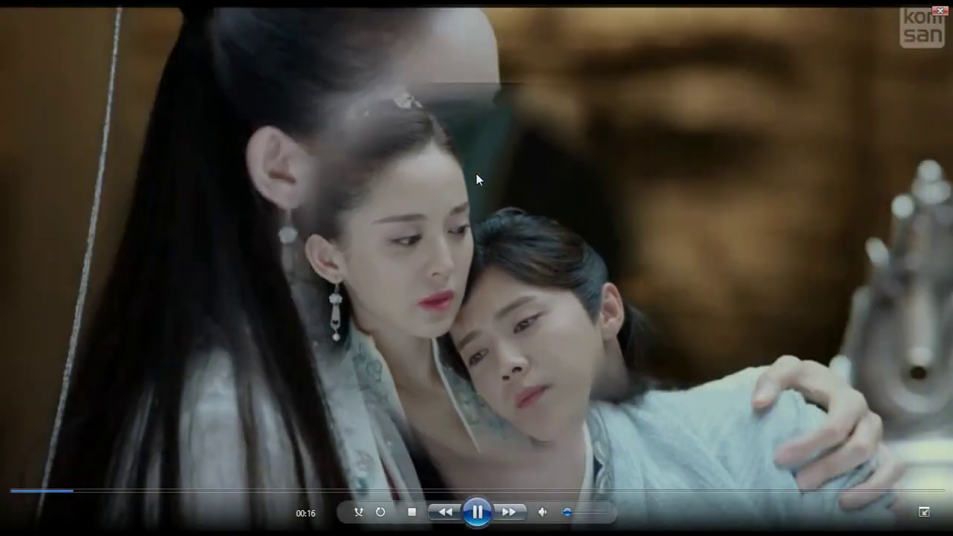
pyautogui.click(492, 208)
pyautogui.click(491, 209)
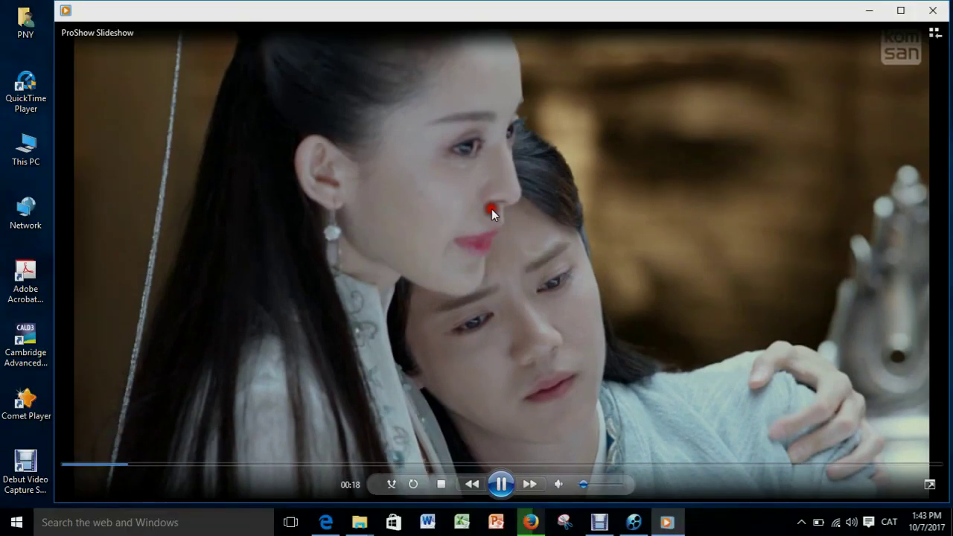
pyautogui.click(930, 12)
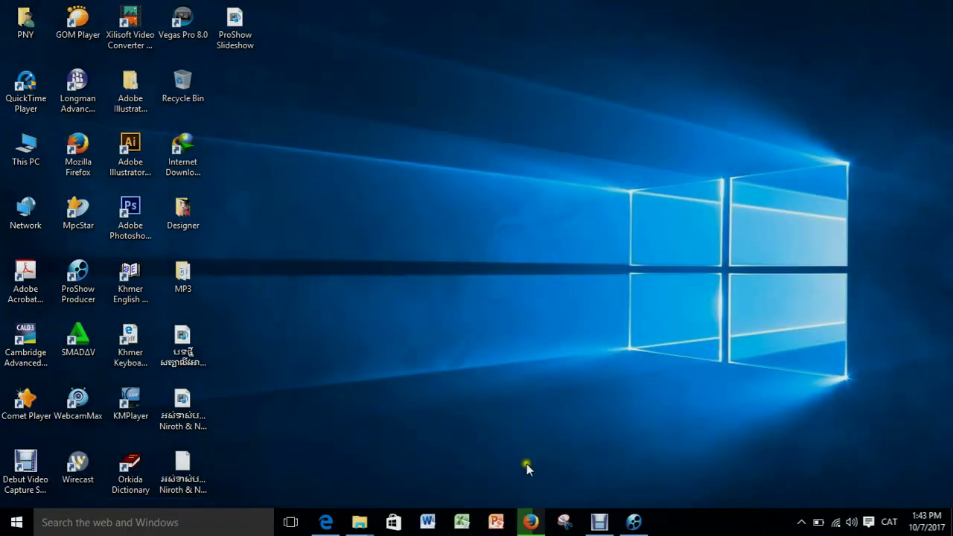
pyautogui.click(599, 521)
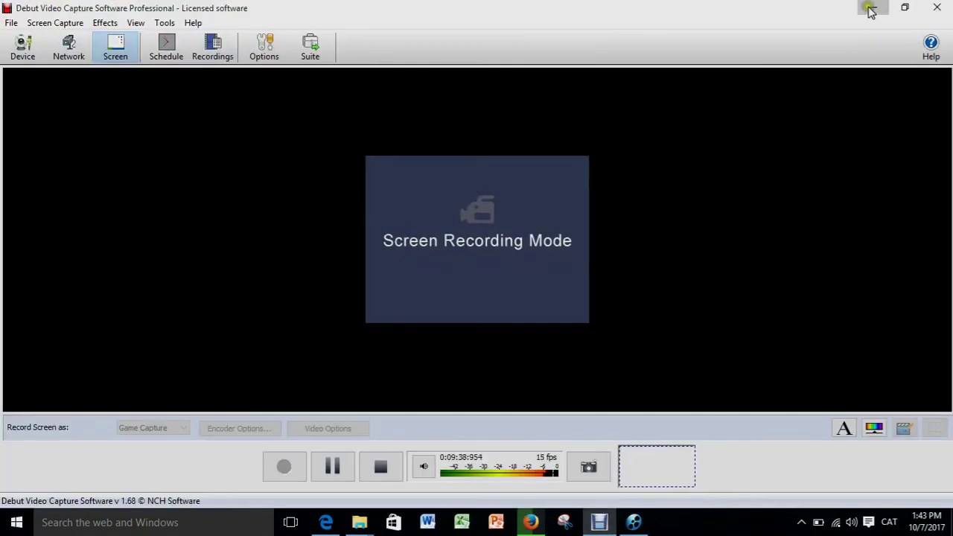
pyautogui.click(873, 8)
pyautogui.rightClick(419, 246)
pyautogui.click(449, 292)
pyautogui.rightClick(402, 204)
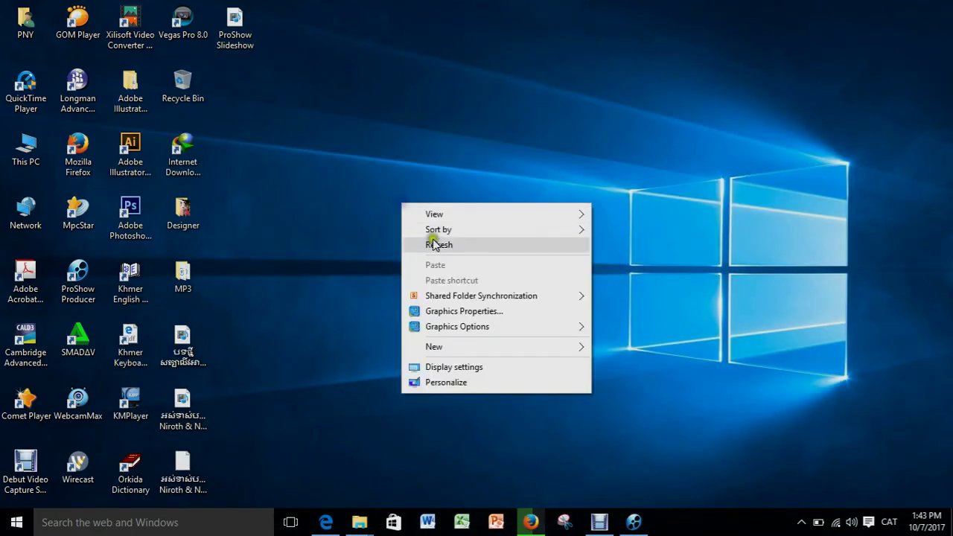
pyautogui.click(434, 243)
pyautogui.rightClick(402, 183)
pyautogui.click(468, 222)
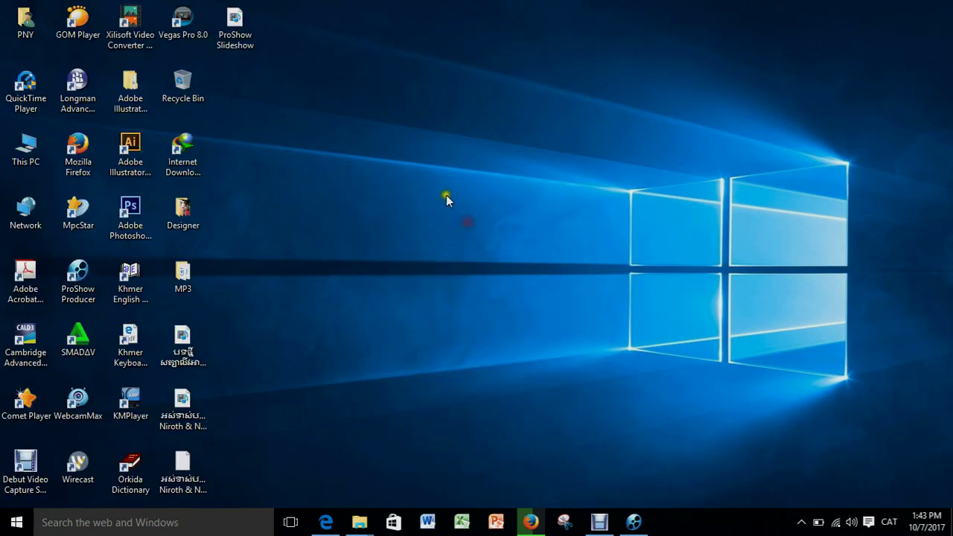
pyautogui.rightClick(435, 185)
pyautogui.click(482, 227)
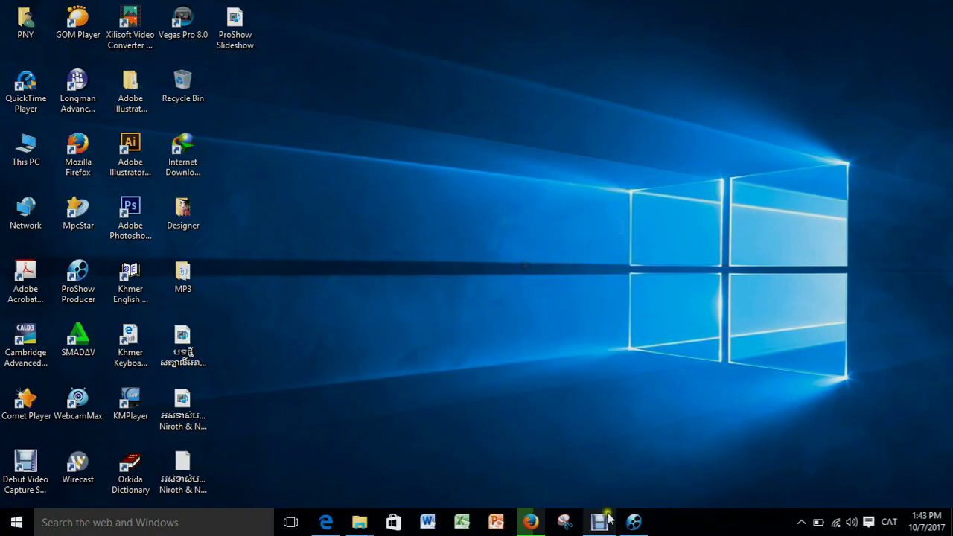
pyautogui.click(632, 524)
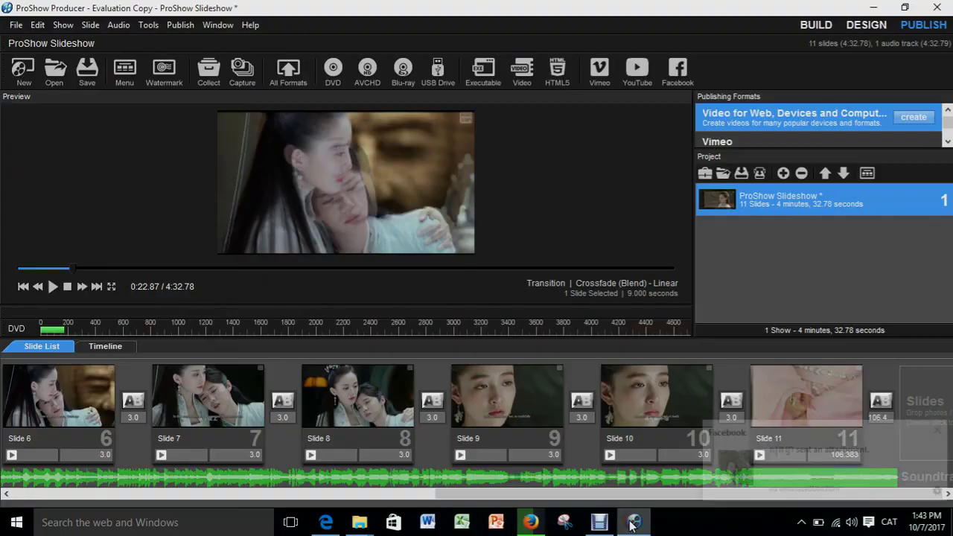
pyautogui.click(632, 524)
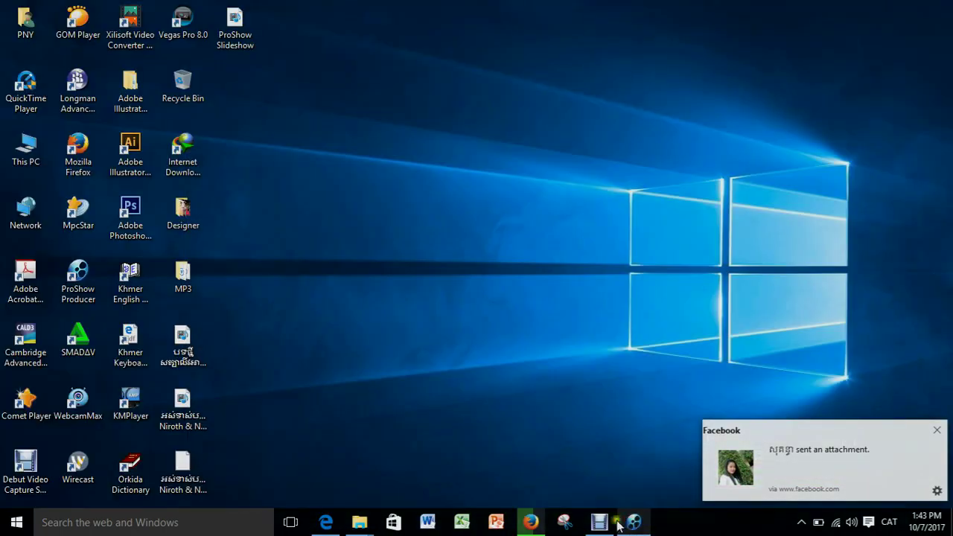
pyautogui.click(599, 522)
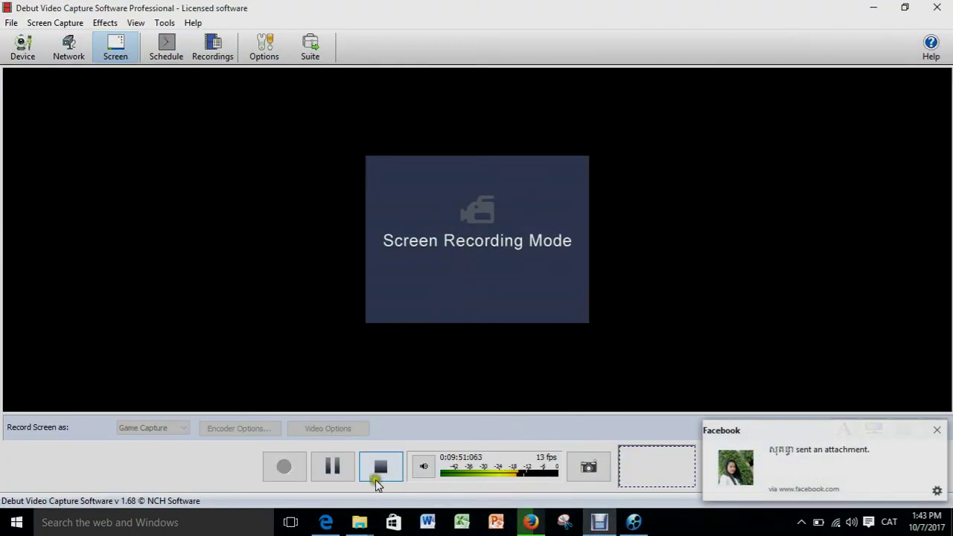